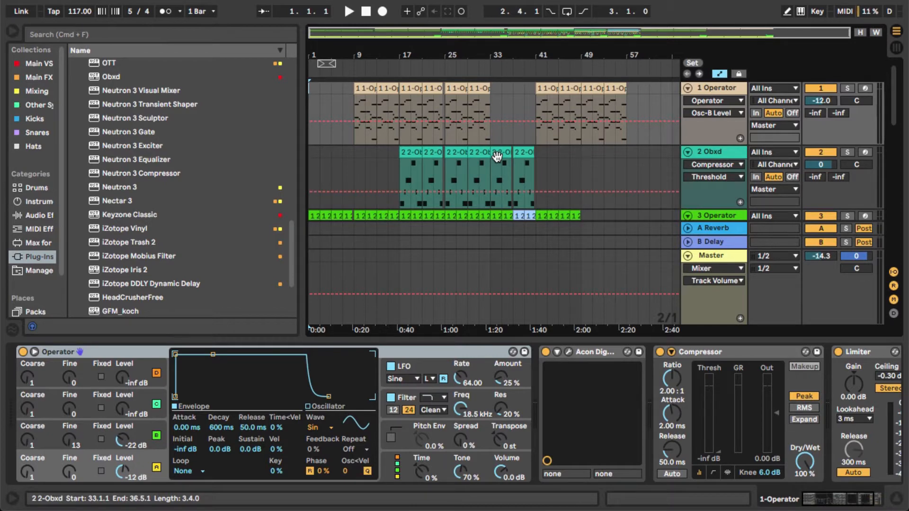
# Step: Look over the arrangement's tracks and the device chain of the first Operator track
pyautogui.scroll(-3, 520, 180)
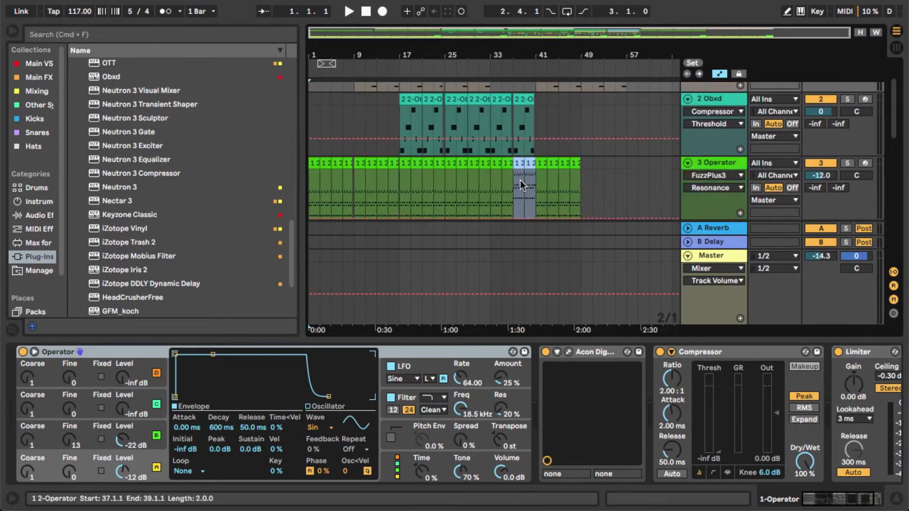
pyautogui.scroll(3, 520, 179)
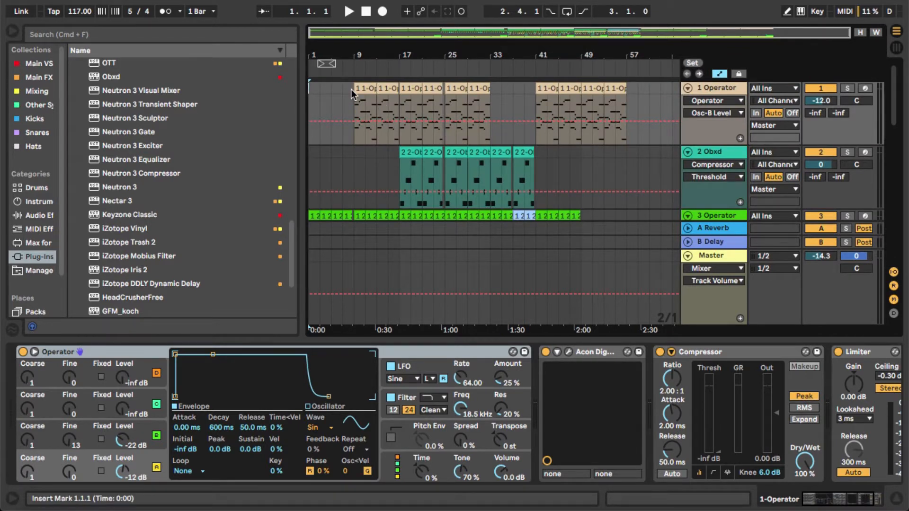
pyautogui.click(360, 110)
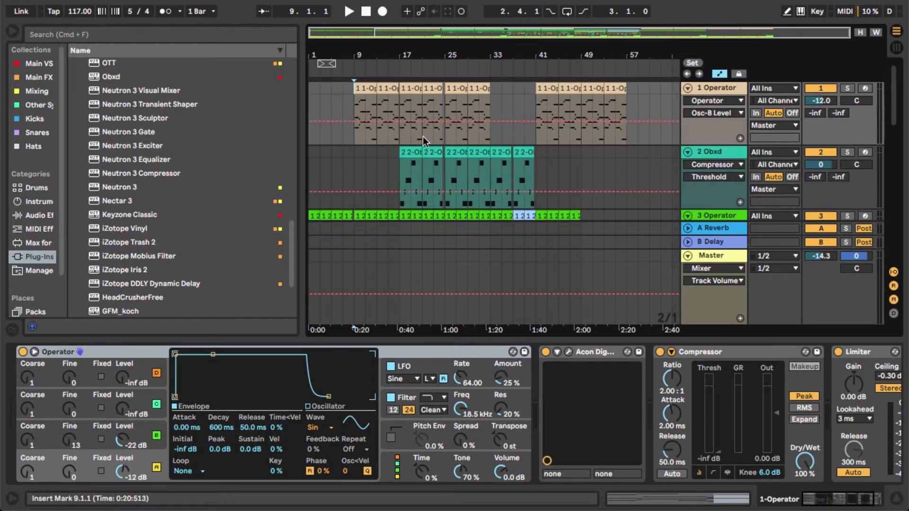
pyautogui.hscroll(5, 374, 433)
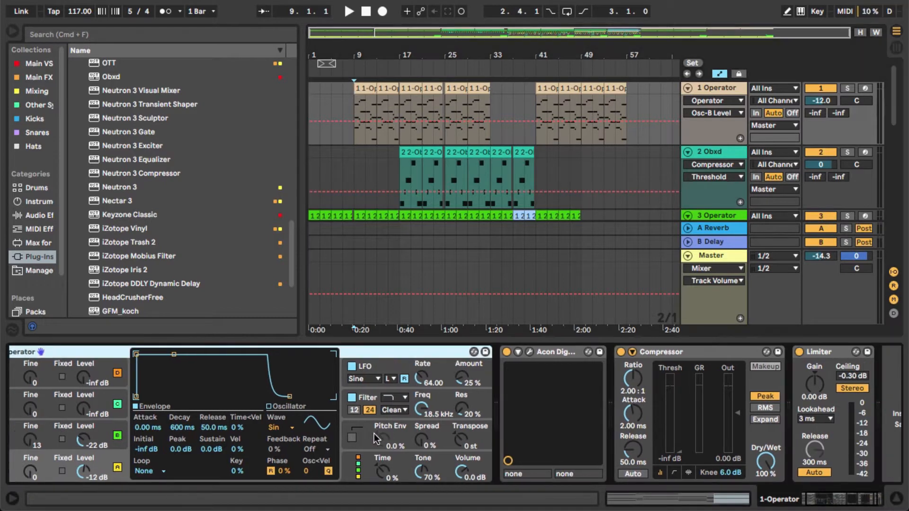
pyautogui.hscroll(-3, 374, 434)
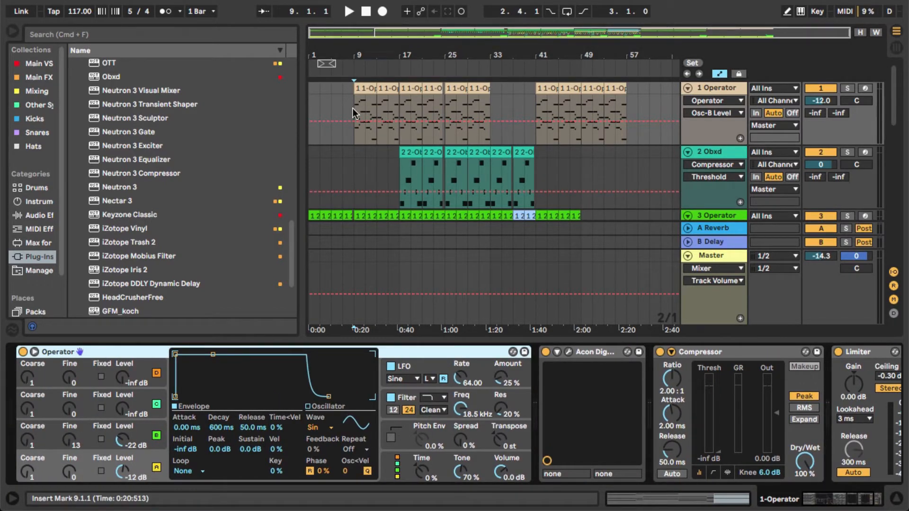
pyautogui.scroll(-10, 435, 171)
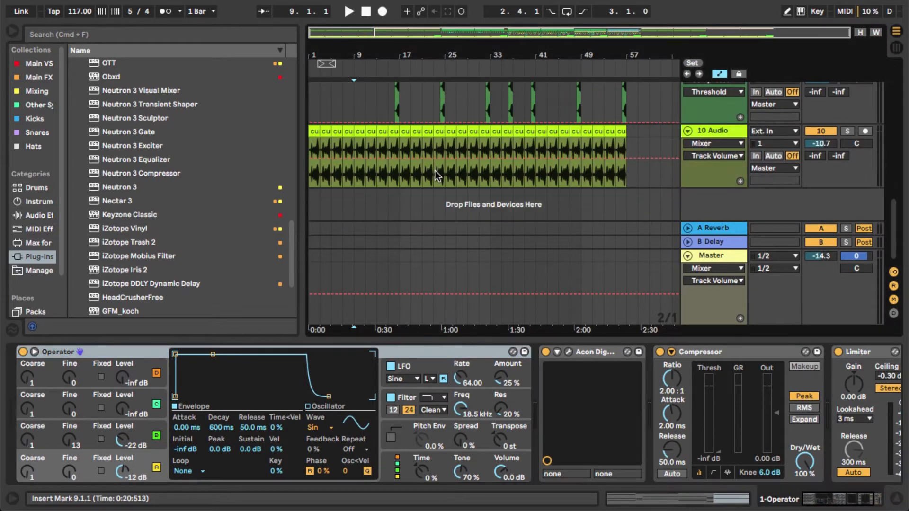
pyautogui.scroll(2, 464, 149)
pyautogui.scroll(-3, 464, 149)
pyautogui.scroll(15, 521, 149)
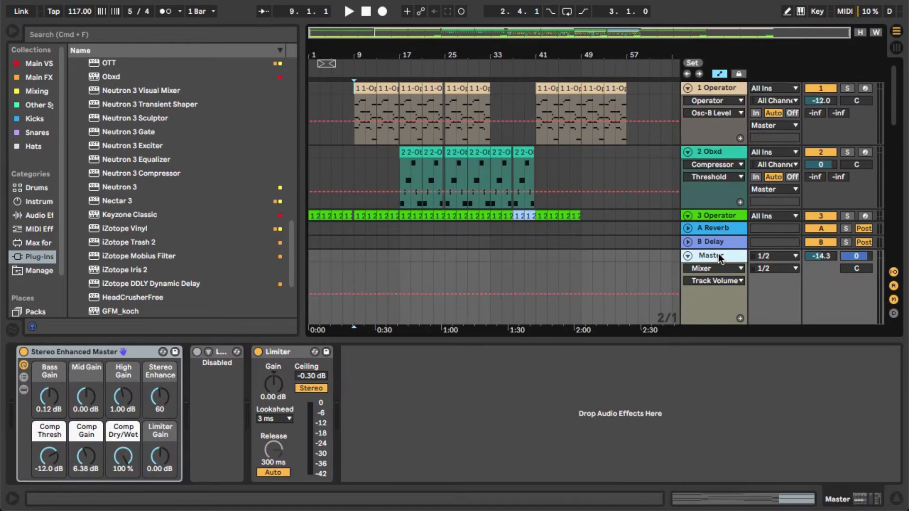
# Step: Delete the Stereo Enhanced Master rack, the disabled plug-in and the Limiter from the Master track
pyautogui.click(722, 258)
pyautogui.click(219, 353)
pyautogui.click(129, 354)
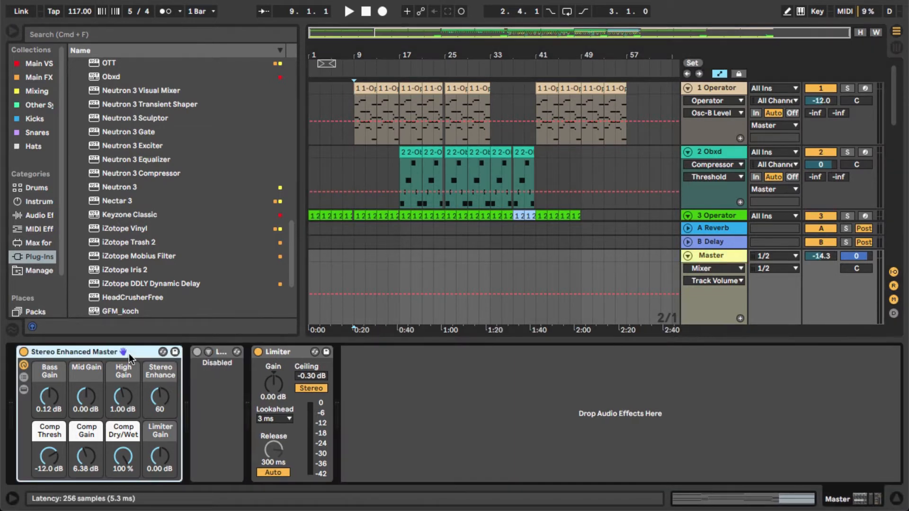
pyautogui.press('Delete')
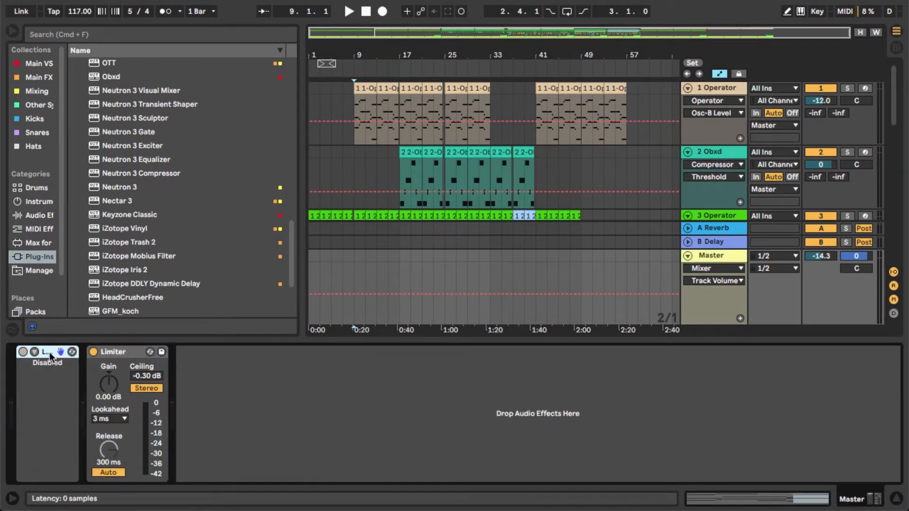
pyautogui.press('Delete')
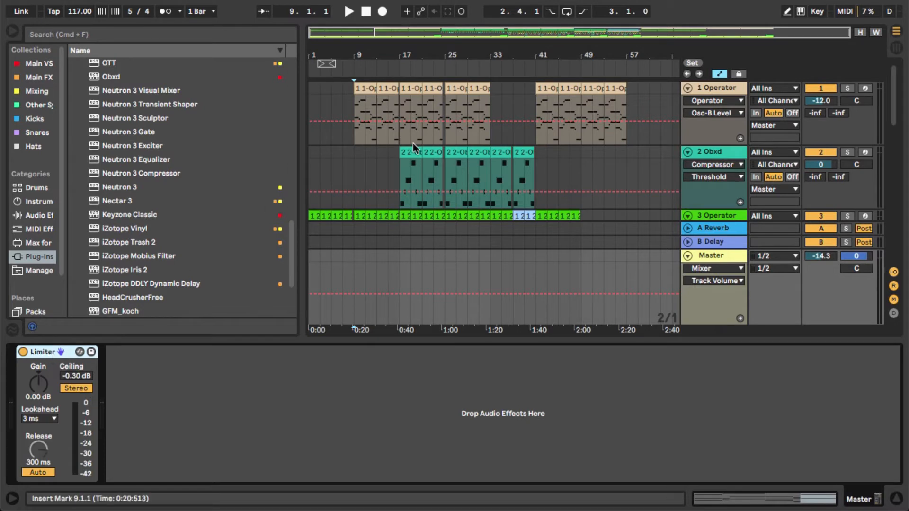
pyautogui.click(43, 353)
pyautogui.press('Delete')
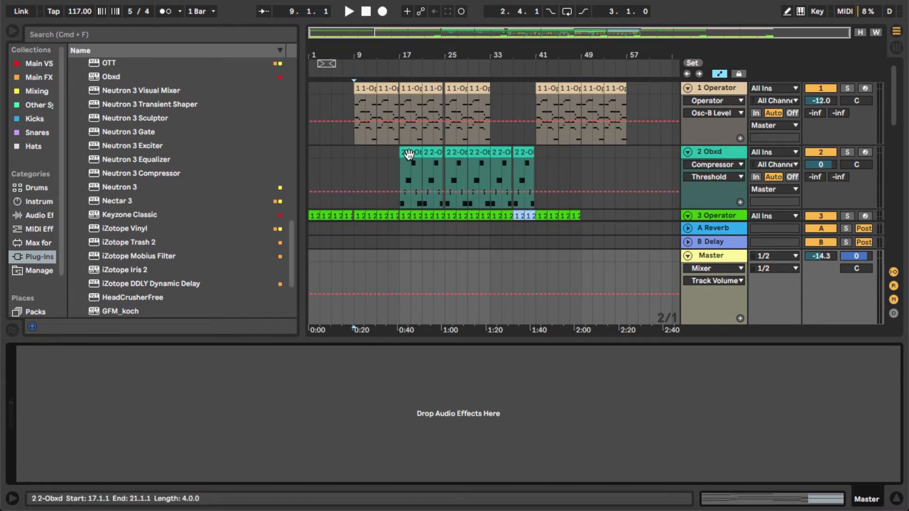
# Step: Play the arrangement from bar 1 and set the Master track volume to -11.8 dB
pyautogui.click(313, 101)
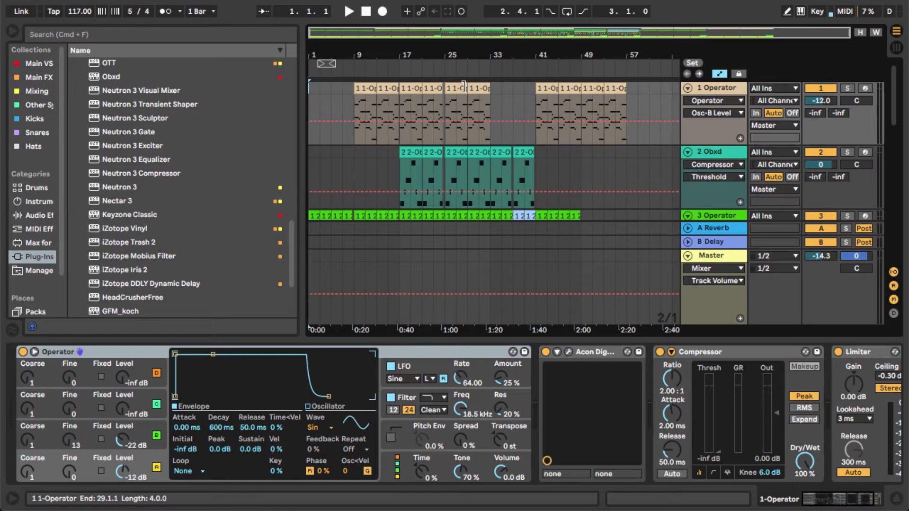
pyautogui.scroll(-2, 543, 177)
pyautogui.scroll(2, 545, 181)
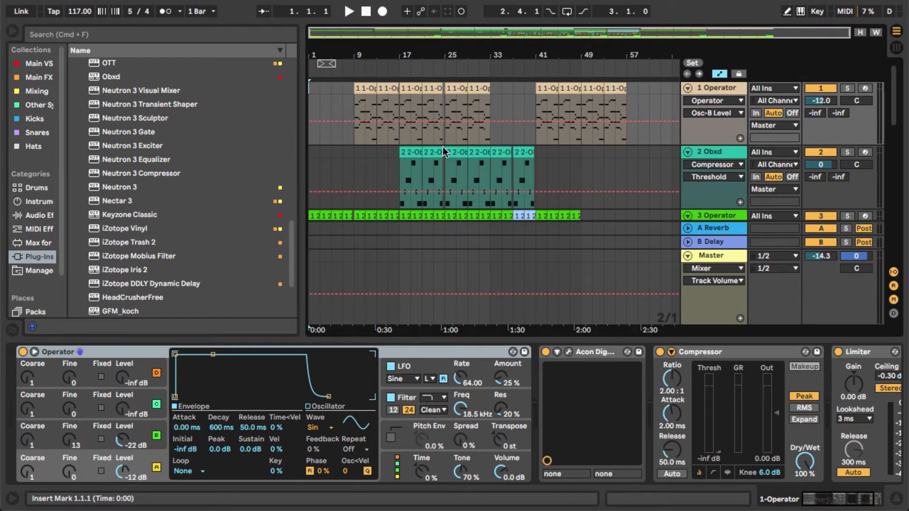
pyautogui.press('space')
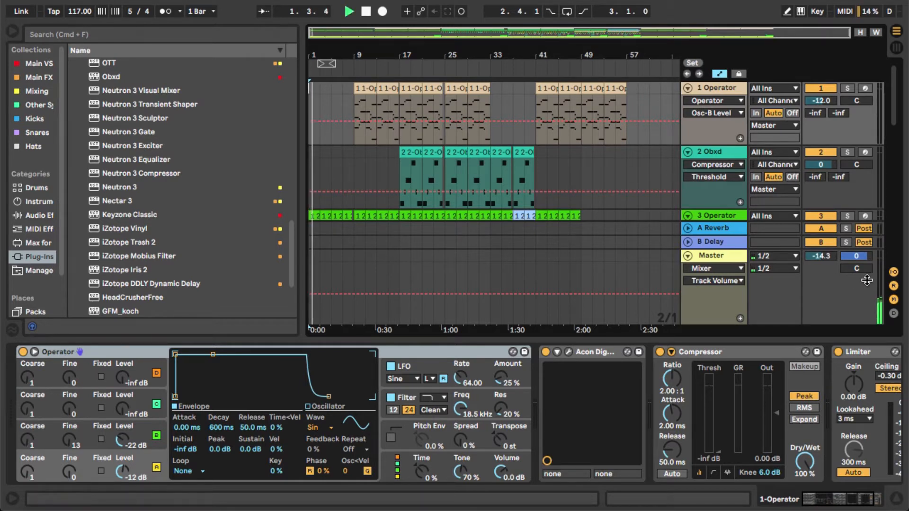
pyautogui.moveTo(826, 261); pyautogui.dragTo(826, 258)
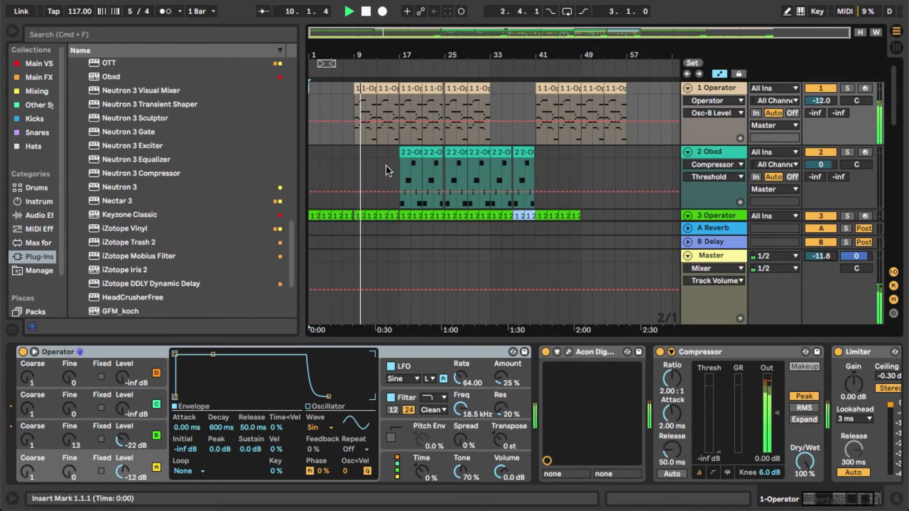
# Step: Audition the song at bar 17, where the Obxd part enters, and at bar 9, where the first Operator part enters
pyautogui.click(398, 173)
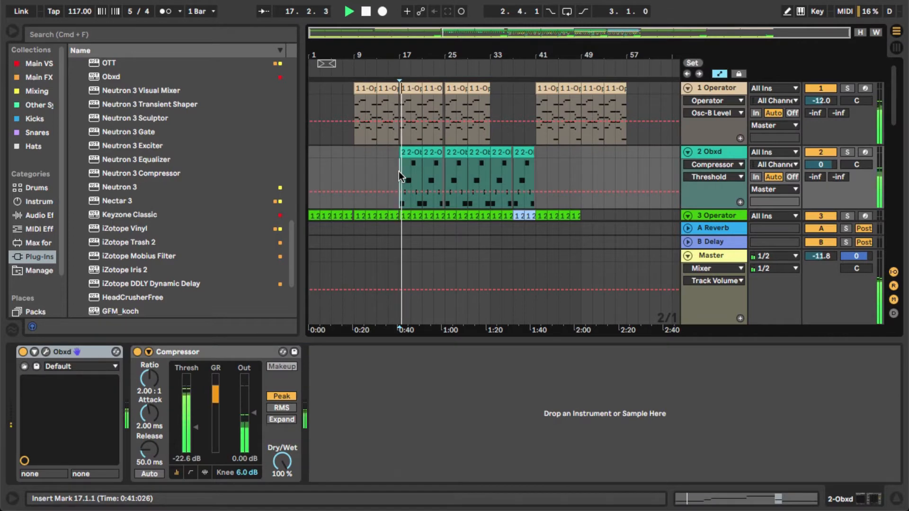
pyautogui.press('space')
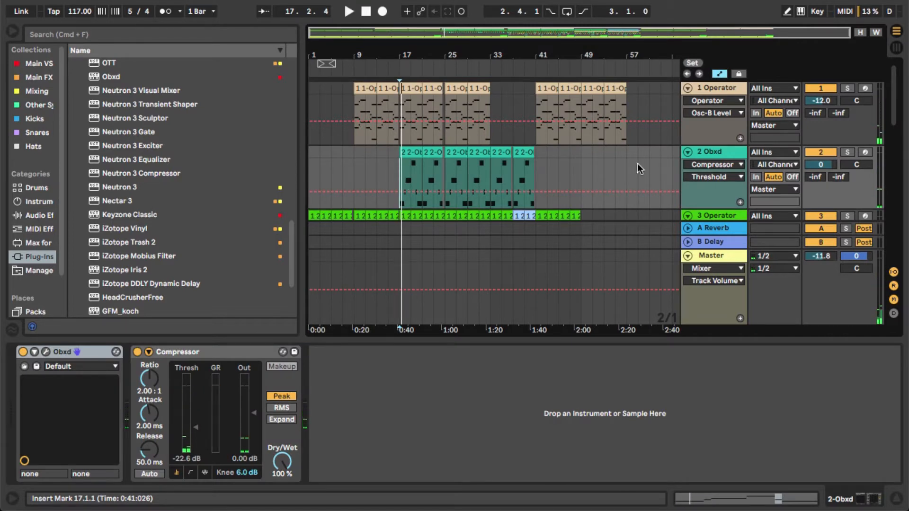
pyautogui.click(717, 89)
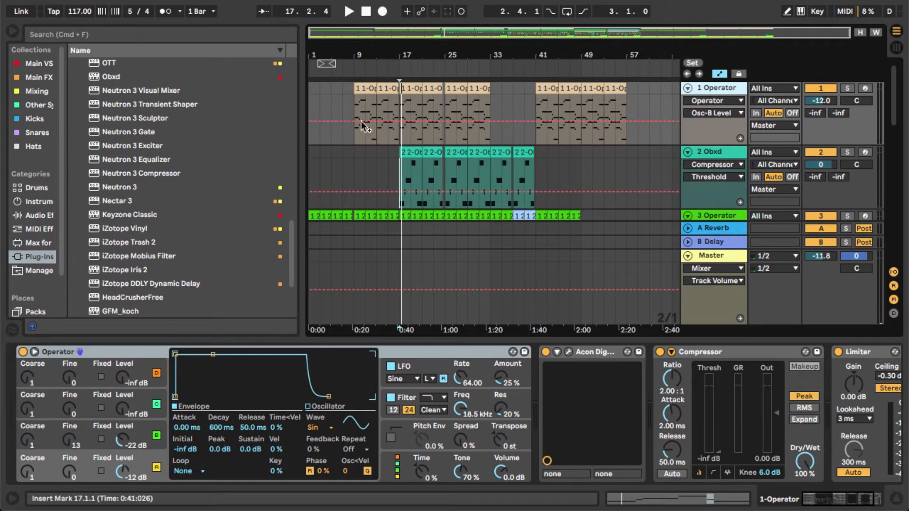
pyautogui.click(352, 107)
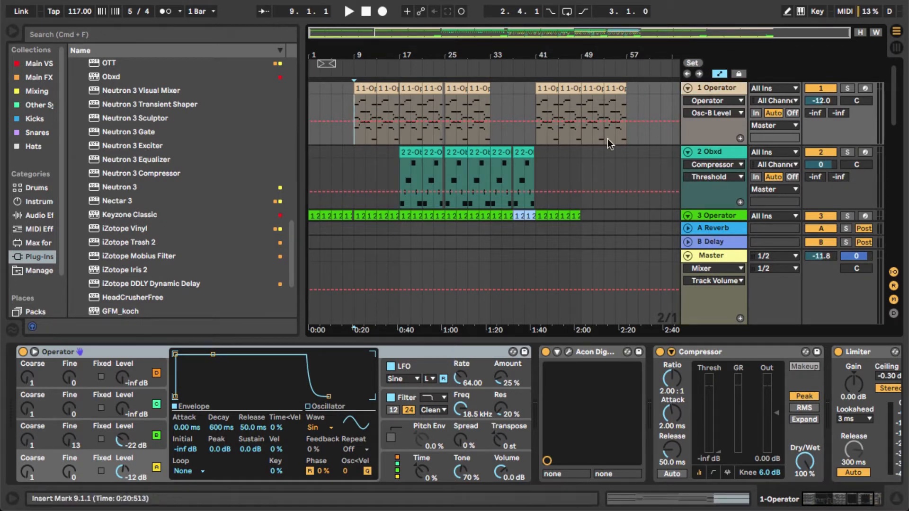
pyautogui.press('space')
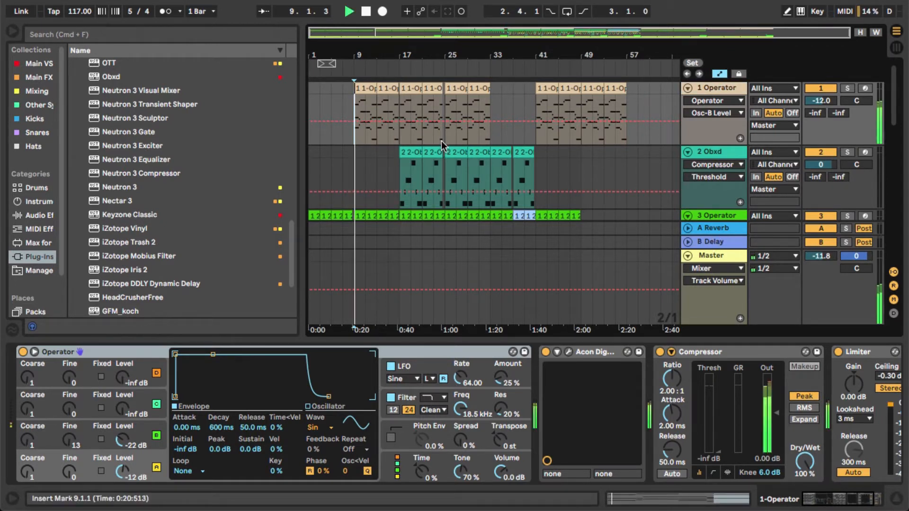
pyautogui.press('space')
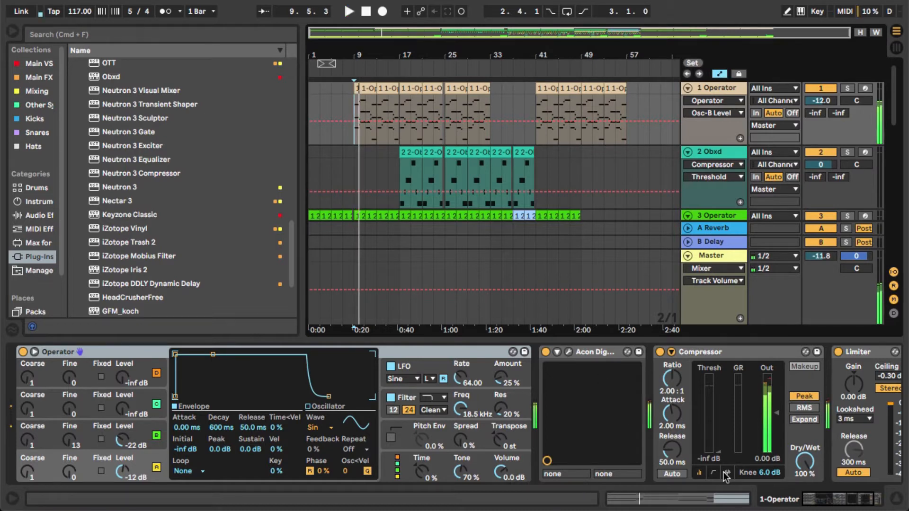
# Step: Link the dry and effect levels of the first Operator track's Acon Digital Multiply and lower both to -6.1 dB during playback
pyautogui.click(569, 352)
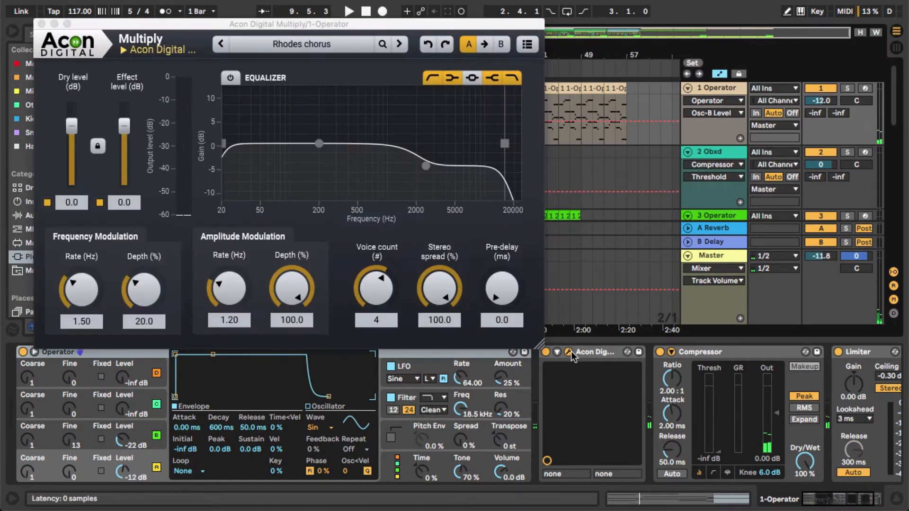
pyautogui.click(98, 147)
pyautogui.moveTo(124, 126); pyautogui.dragTo(121, 134)
pyautogui.press('space')
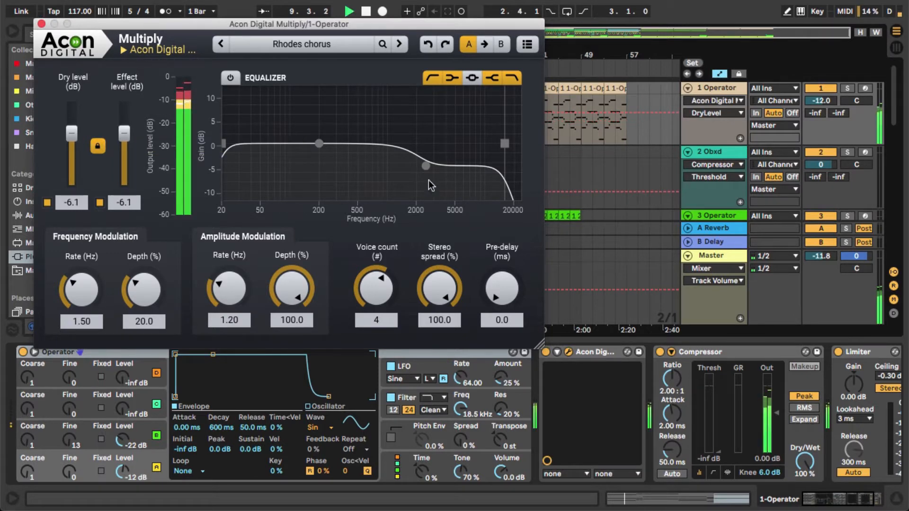
pyautogui.click(42, 24)
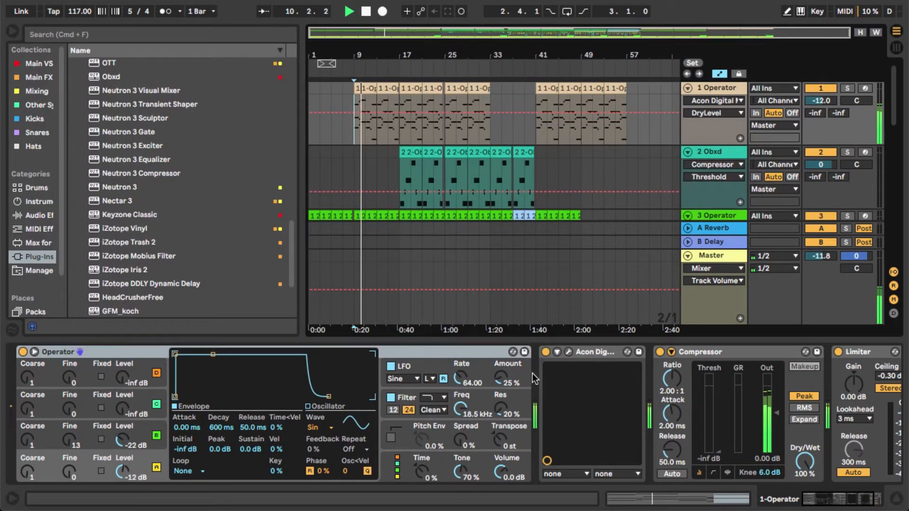
# Step: Delete the Limiter from the first Operator track and lower the Master volume to -17.0 dB
pyautogui.hscroll(1, 553, 377)
pyautogui.hscroll(3, 553, 377)
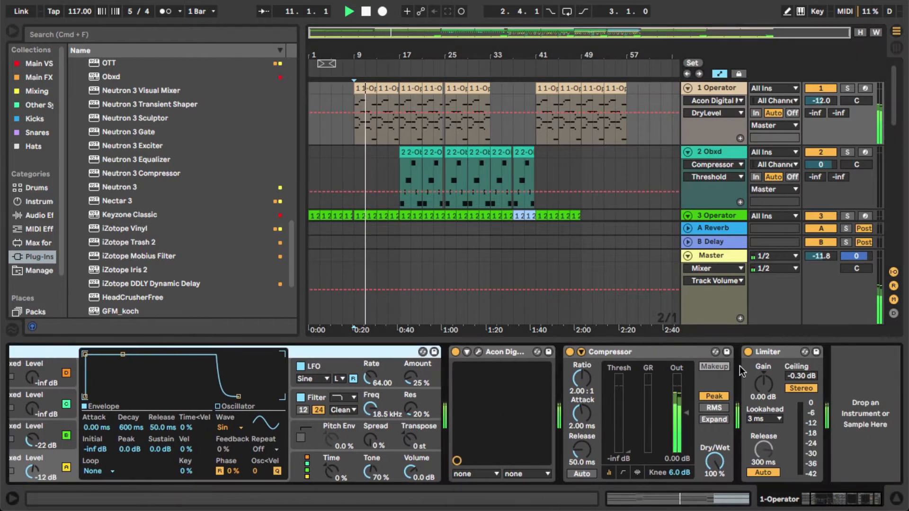
pyautogui.press('Delete')
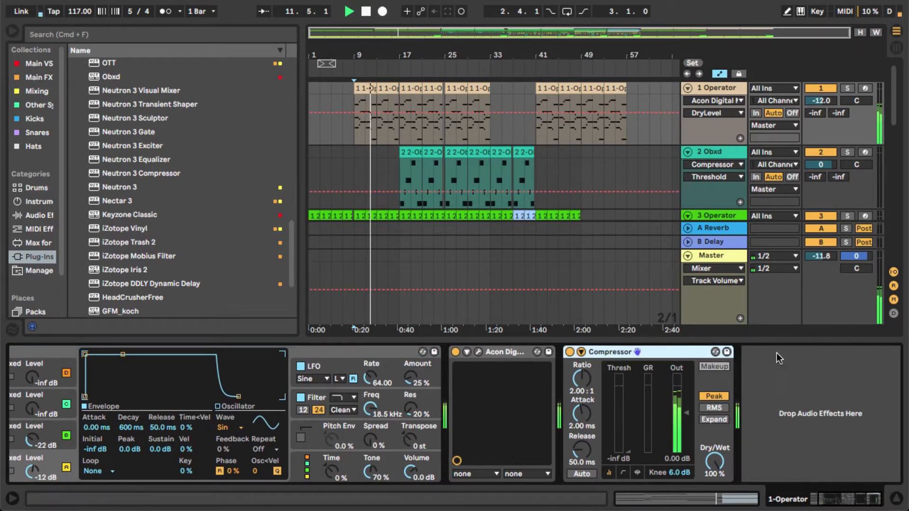
pyautogui.moveTo(819, 259)
pyautogui.mouseDown()
pyautogui.moveTo(818, 271)
pyautogui.moveTo(826, 264)
pyautogui.mouseUp()
# Step: Audition the Obxd track's first clip, starting playback at bar 17
pyautogui.click(392, 162)
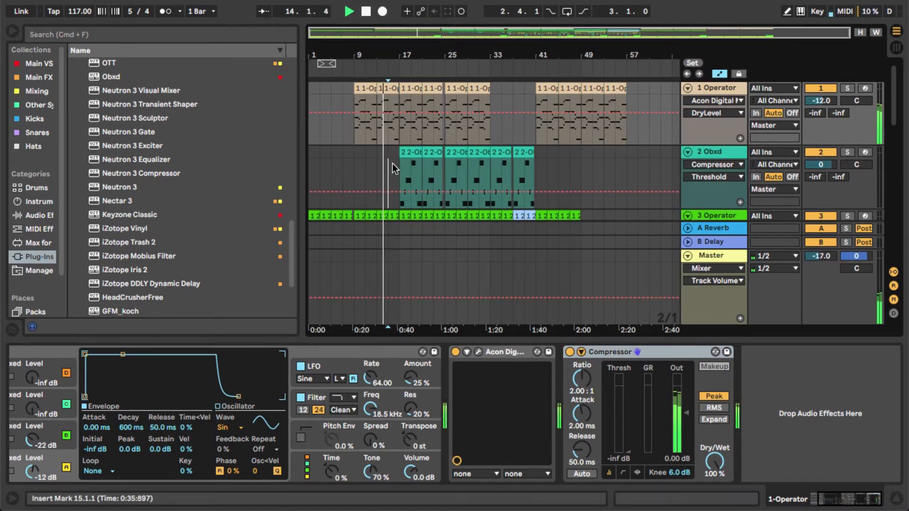
pyautogui.press('space')
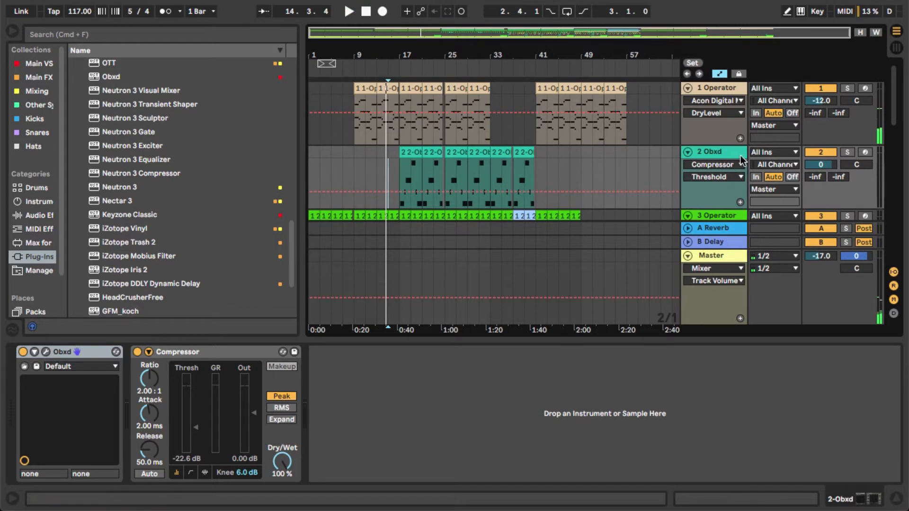
pyautogui.click(422, 152)
pyautogui.press('space')
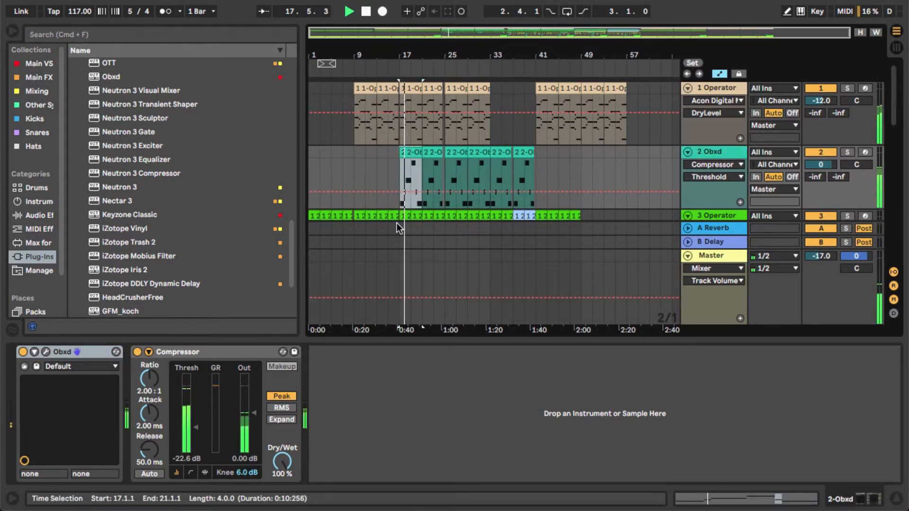
# Step: Try Ozone 9 Imager after the Compressor on the Obxd track, and remove it from the chain
pyautogui.scroll(3, 100, 198)
pyautogui.scroll(3, 101, 197)
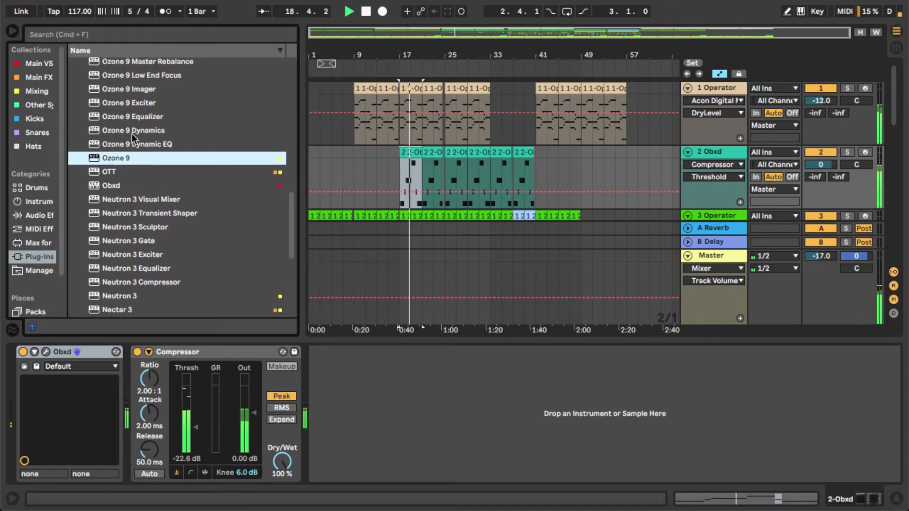
pyautogui.moveTo(131, 132); pyautogui.dragTo(347, 469)
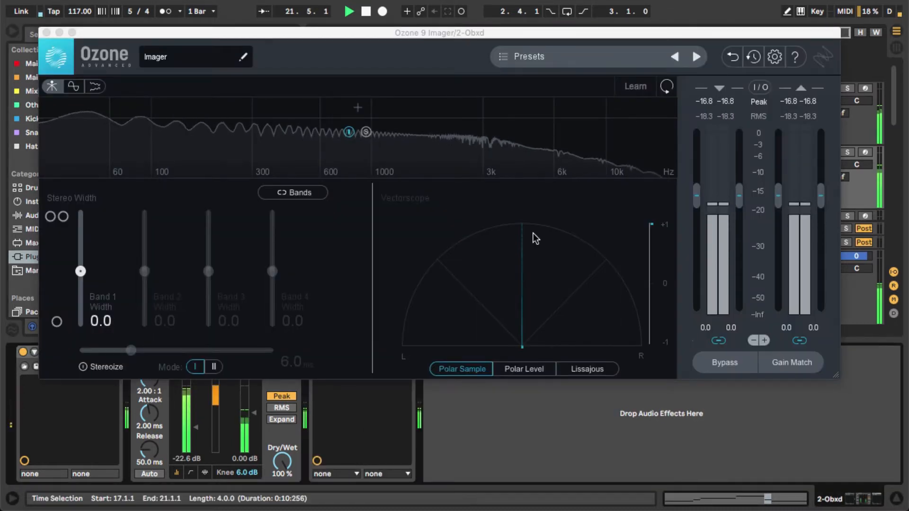
pyautogui.click(46, 33)
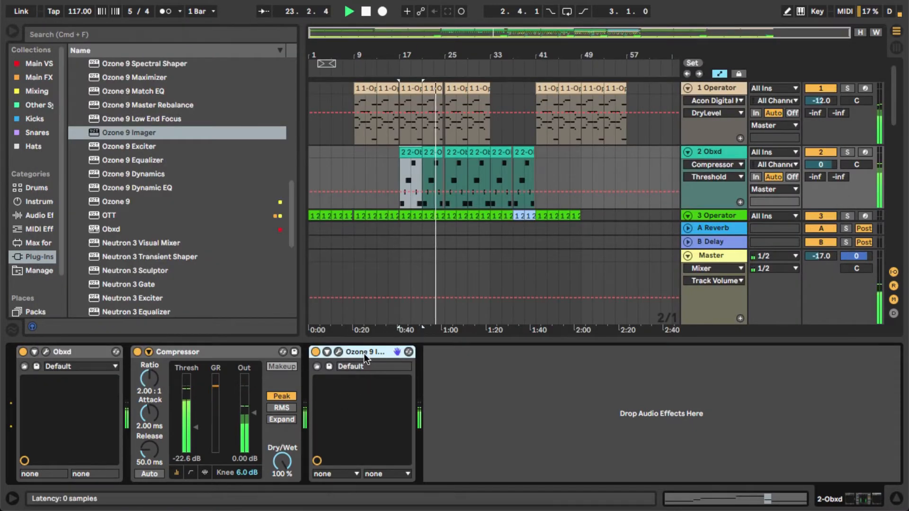
pyautogui.press('Delete')
# Step: Expand the Obxd track's Compressor to show its sidechain settings
pyautogui.scroll(-2, 446, 138)
pyautogui.scroll(-2, 447, 137)
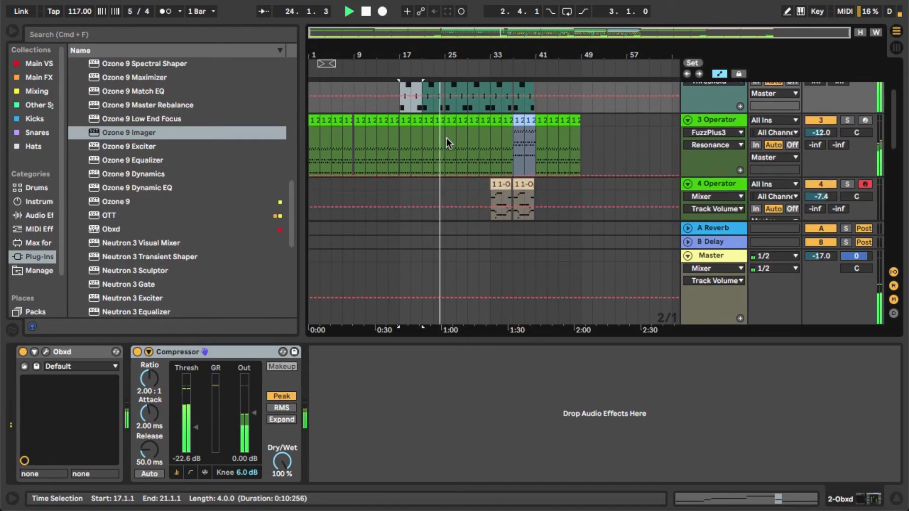
pyautogui.scroll(2, 725, 113)
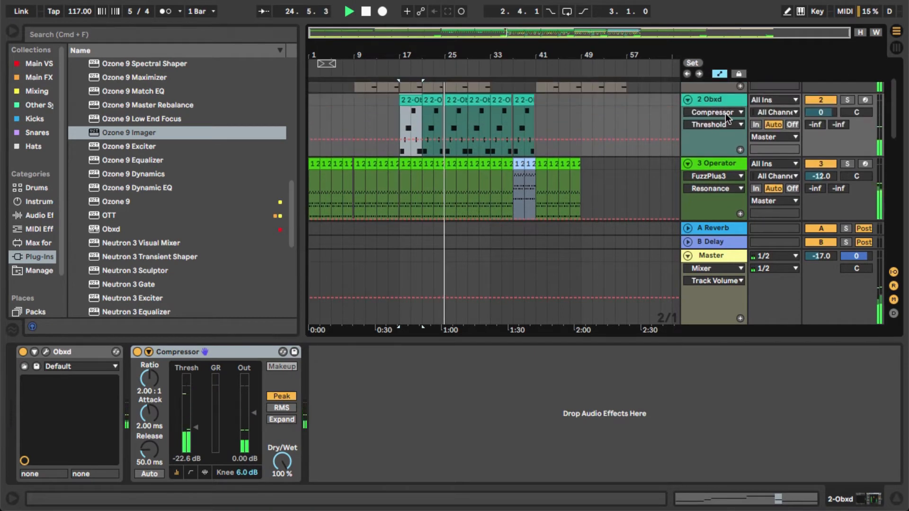
pyautogui.click(148, 352)
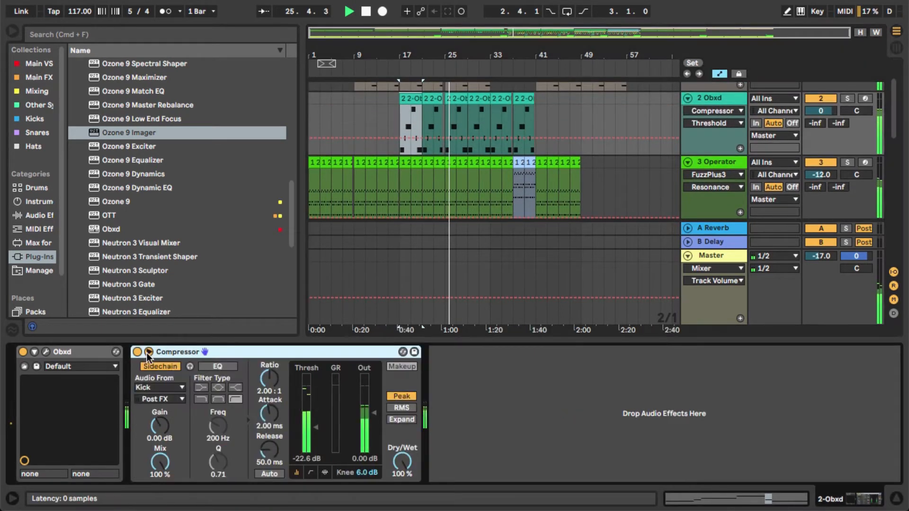
# Step: Set the Obxd Compressor's Kick sidechain tap point to Pre FX and its threshold to -33.1 dB
pyautogui.click(161, 404)
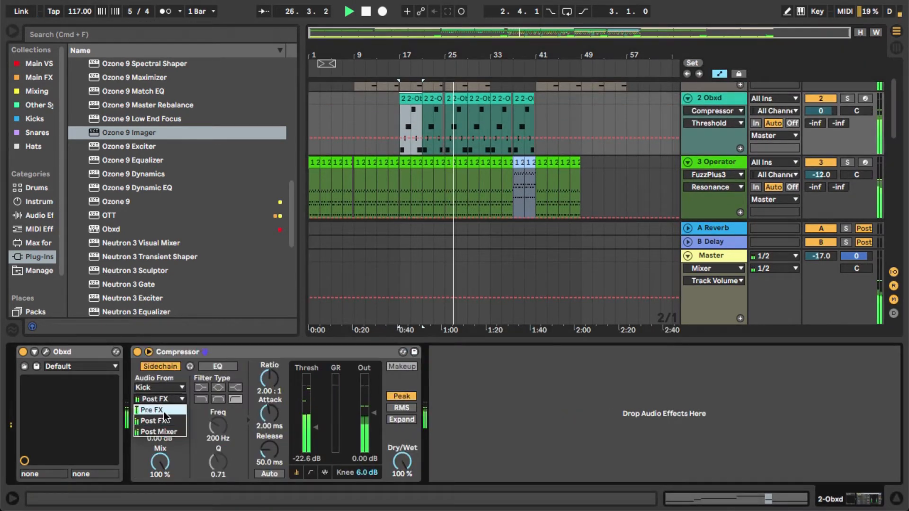
pyautogui.click(165, 415)
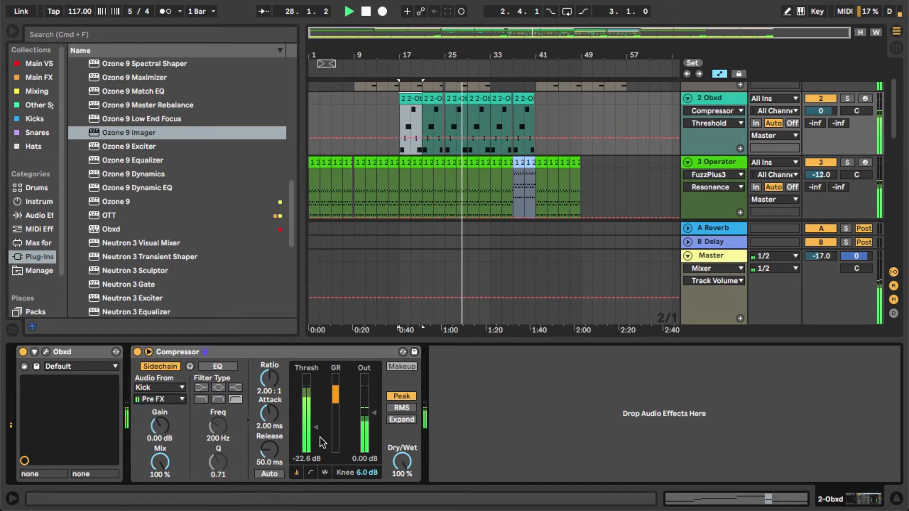
pyautogui.moveTo(316, 428); pyautogui.dragTo(315, 436)
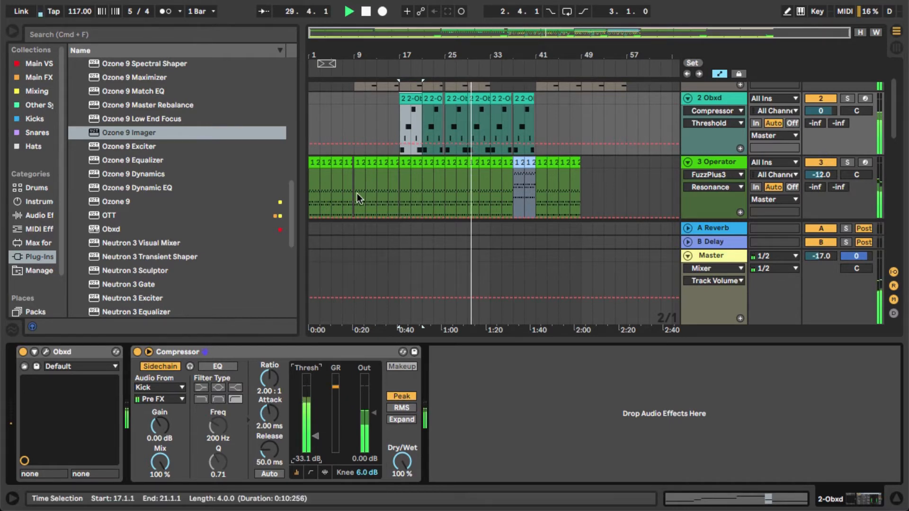
# Step: Audition the track 3 Operator from its first clip and lower the Operator device's volume to -3.1 dB
pyautogui.click(312, 163)
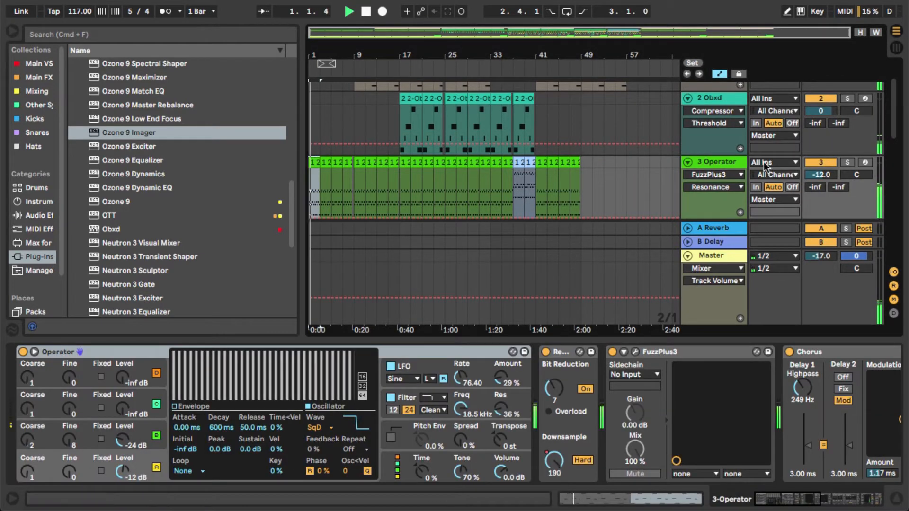
pyautogui.click(848, 163)
pyautogui.click(848, 164)
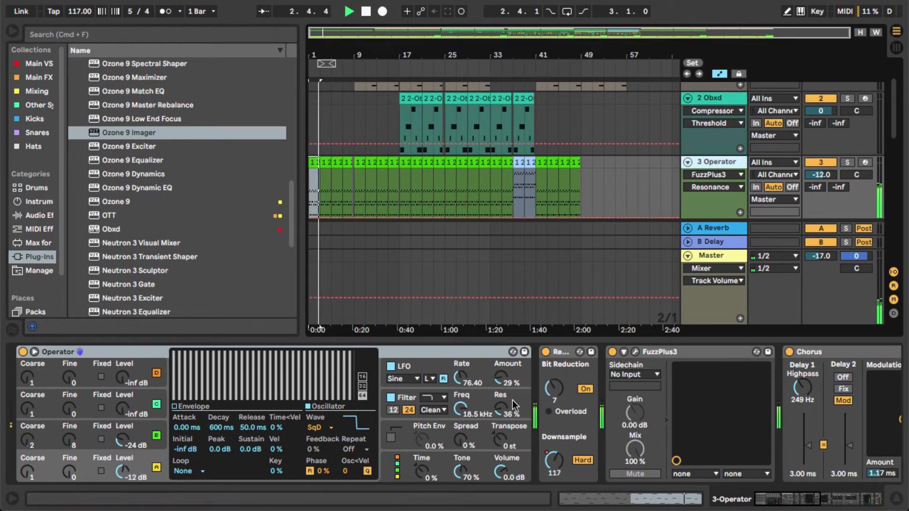
pyautogui.moveTo(502, 475); pyautogui.dragTo(503, 485)
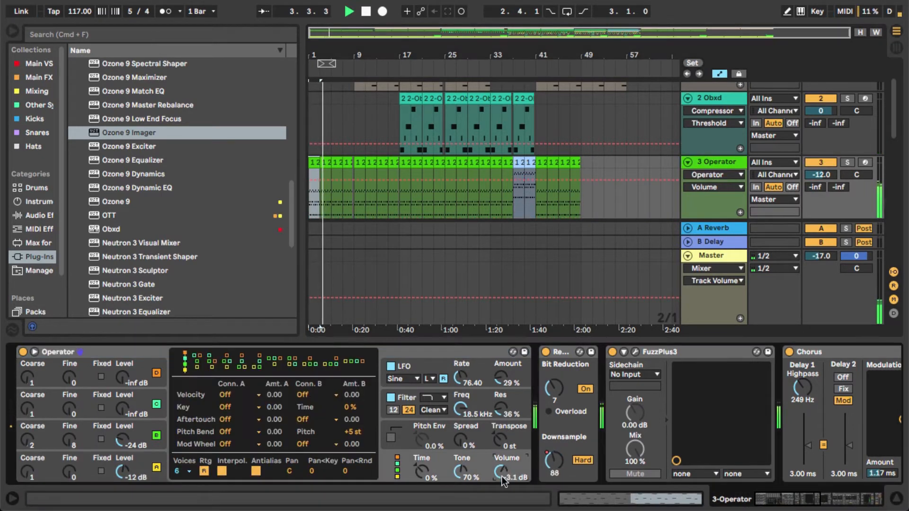
# Step: Cut the Reverb from between the Chorus and the Compressor on the track 3 Operator
pyautogui.hscroll(5, 549, 419)
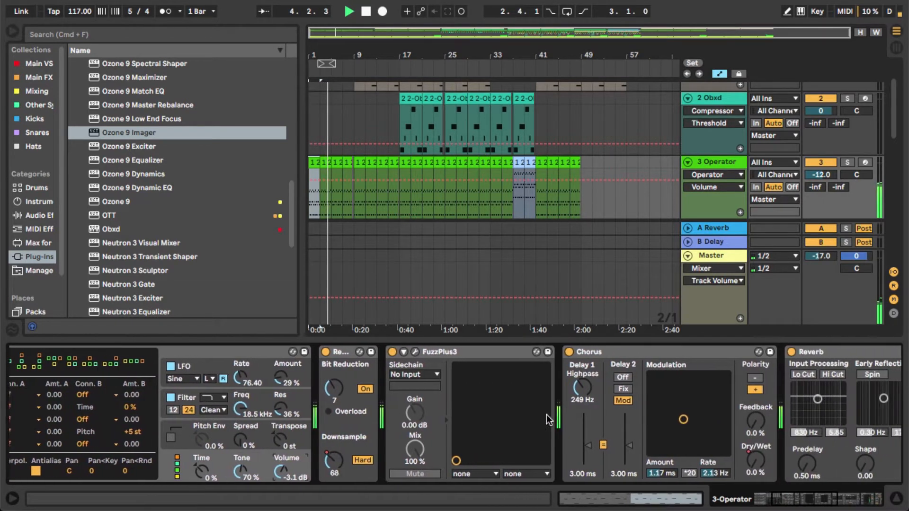
pyautogui.hscroll(7, 548, 419)
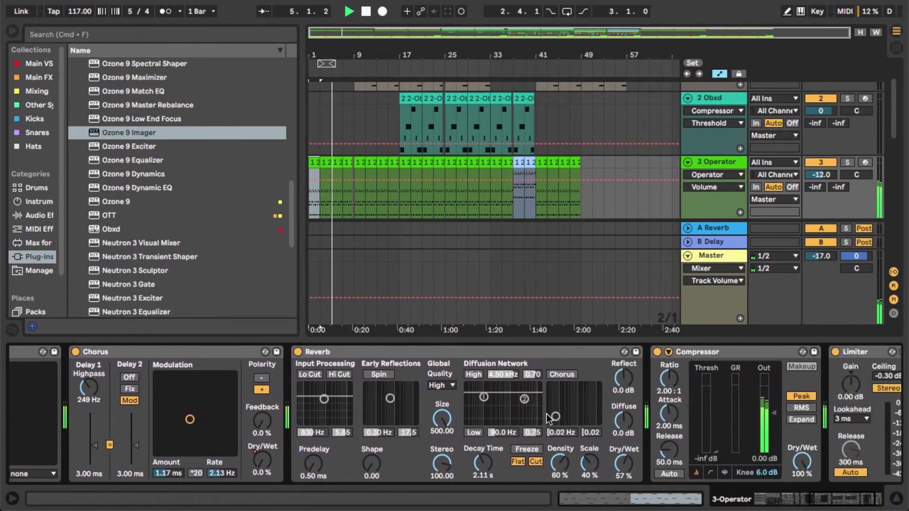
pyautogui.click(390, 351)
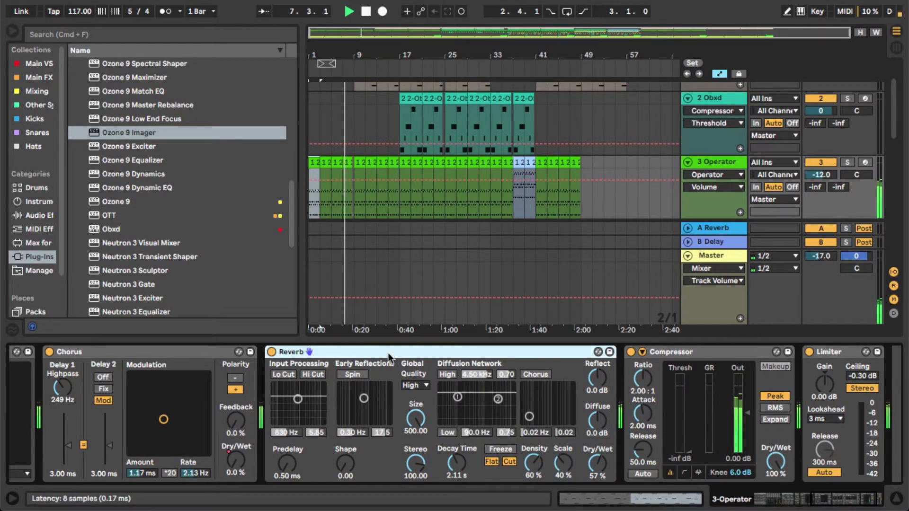
pyautogui.press('Delete')
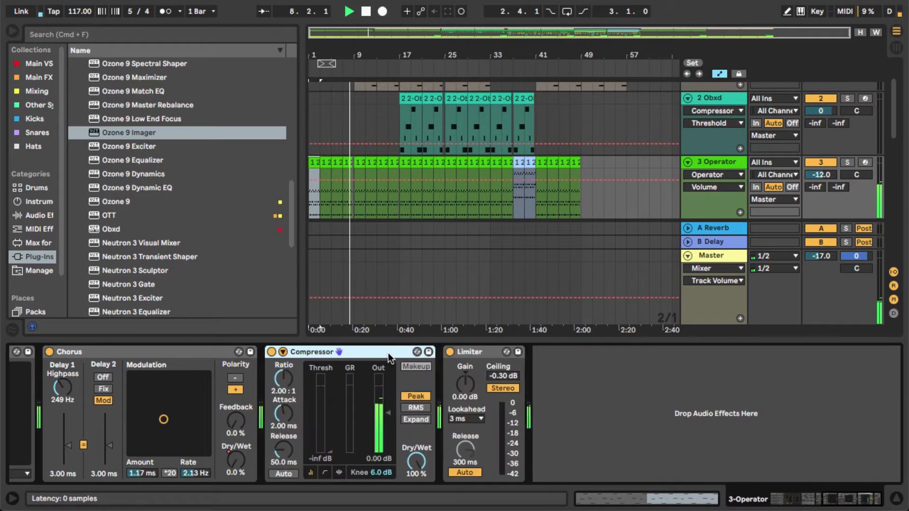
# Step: Replace return A's Reverb with the one taken from the track 3 Operator and set its Dry/Wet to 100%
pyautogui.click(814, 188)
pyautogui.click(712, 230)
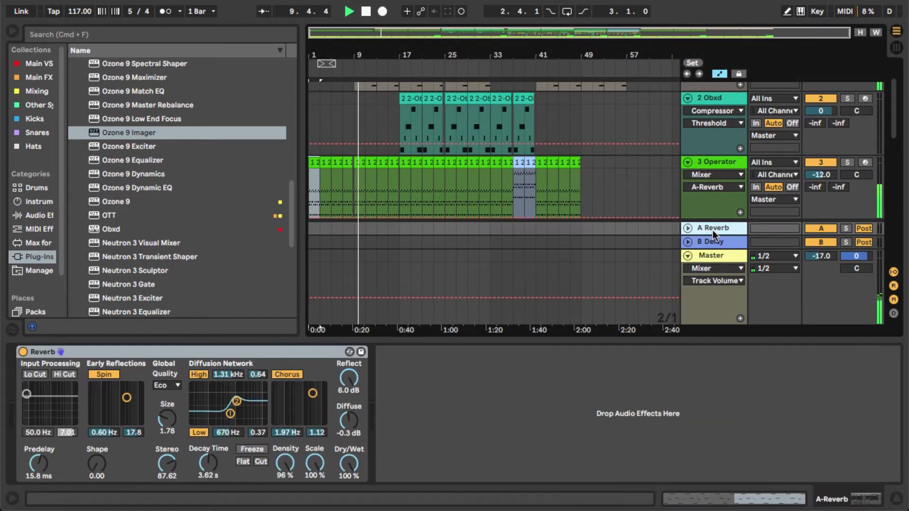
pyautogui.click(314, 353)
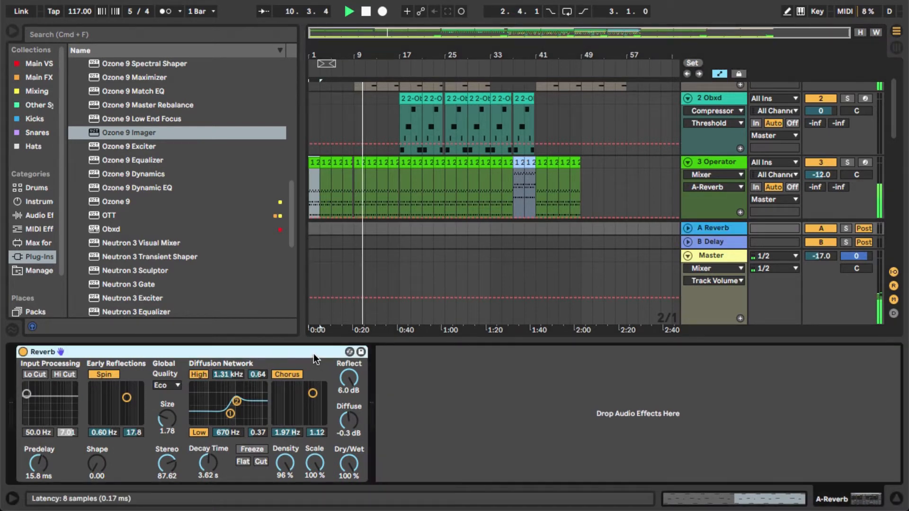
pyautogui.press('Delete')
pyautogui.press('super+z')
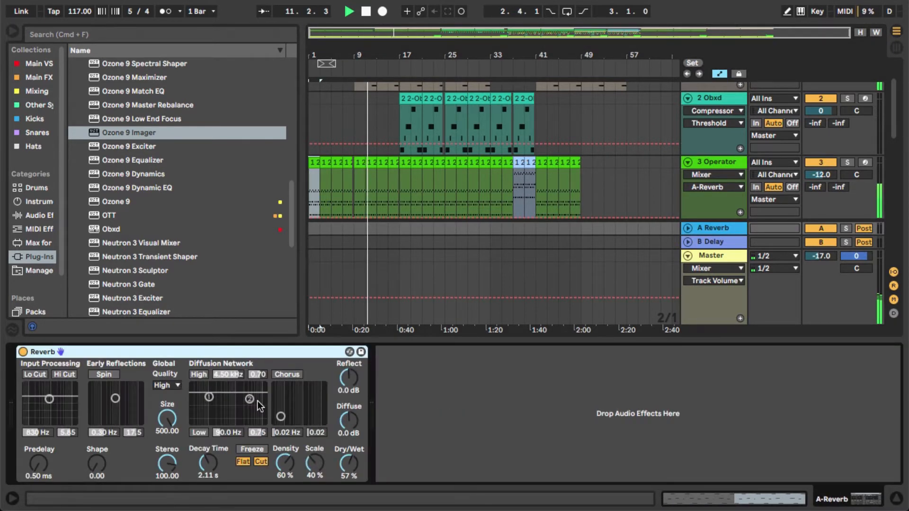
pyautogui.moveTo(349, 462); pyautogui.dragTo(349, 419)
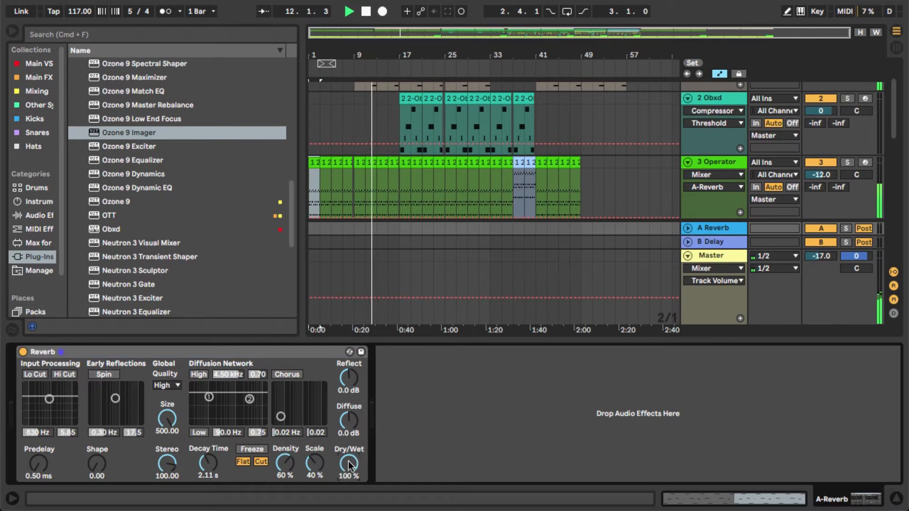
# Step: Insert Neutron 3 Equalizer before the Reverb on return A and dismiss its preset manager
pyautogui.click(130, 137)
pyautogui.scroll(3, 129, 138)
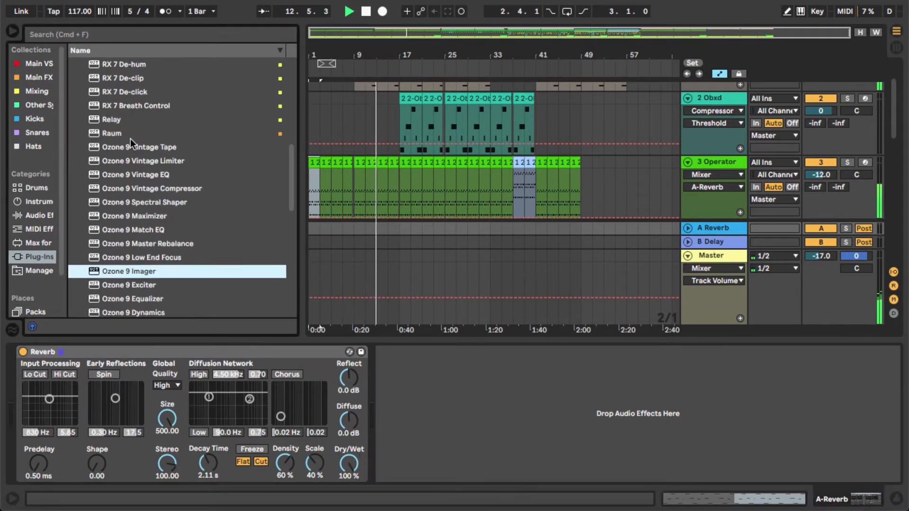
pyautogui.scroll(-10, 124, 167)
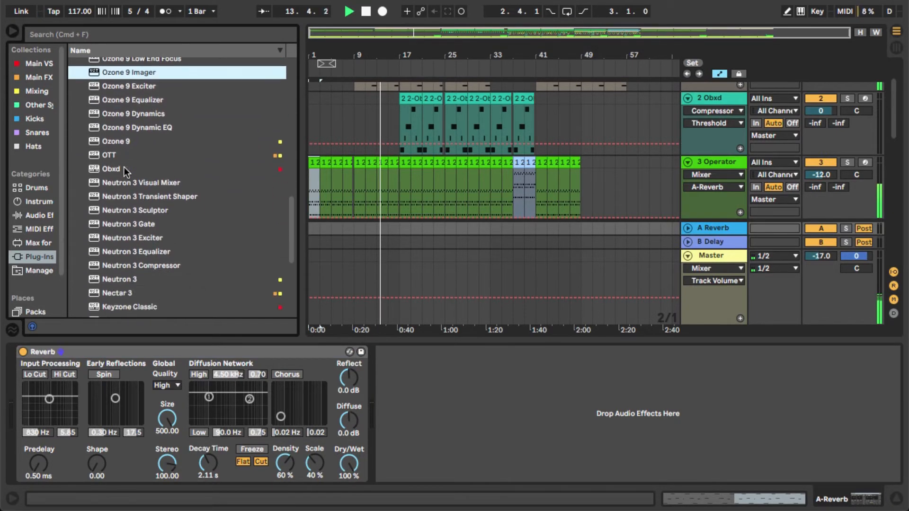
pyautogui.moveTo(137, 207); pyautogui.dragTo(41, 413)
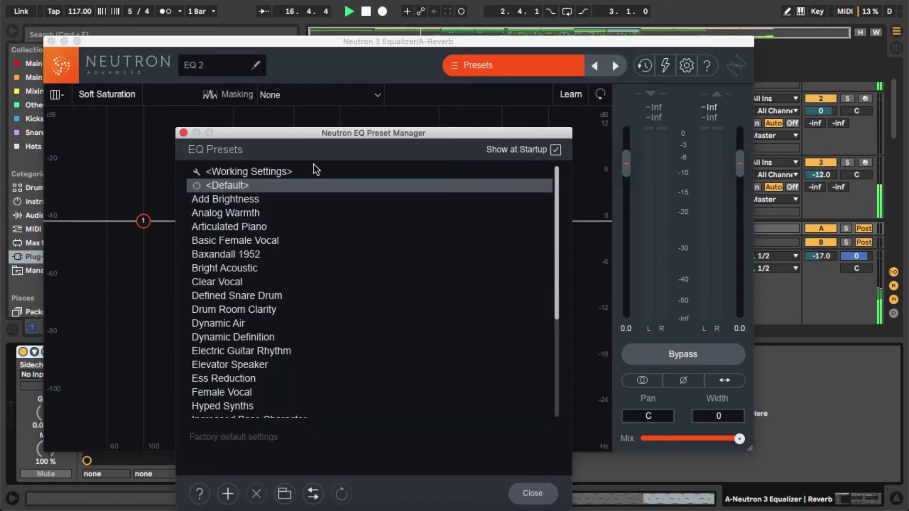
pyautogui.click(183, 133)
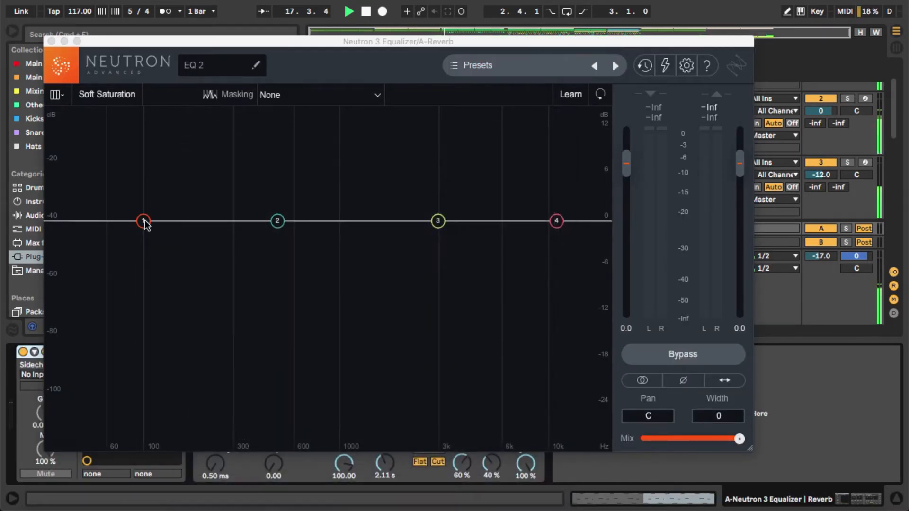
# Step: Turn EQ band 1 into a Flat Highpass with a steep slope to cut the lows from return A
pyautogui.moveTo(144, 221); pyautogui.dragTo(167, 238)
pyautogui.click(184, 160)
pyautogui.moveTo(182, 268)
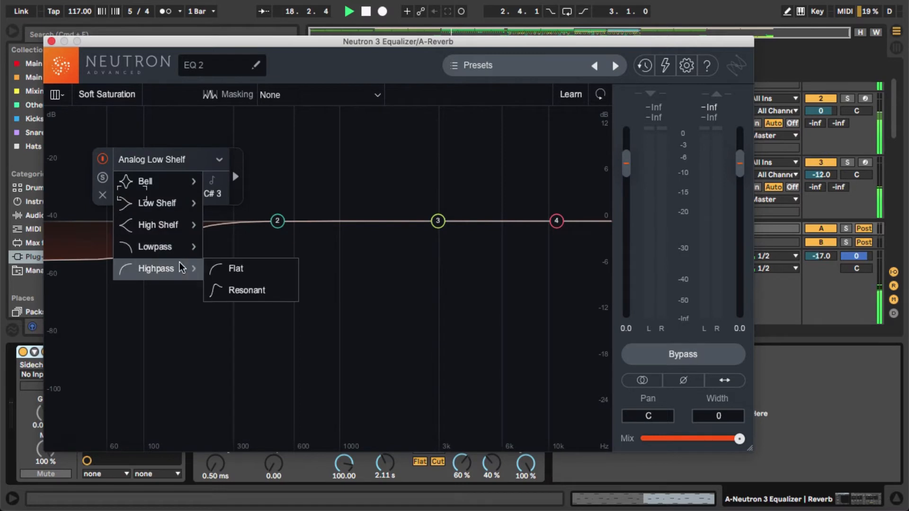
pyautogui.click(248, 269)
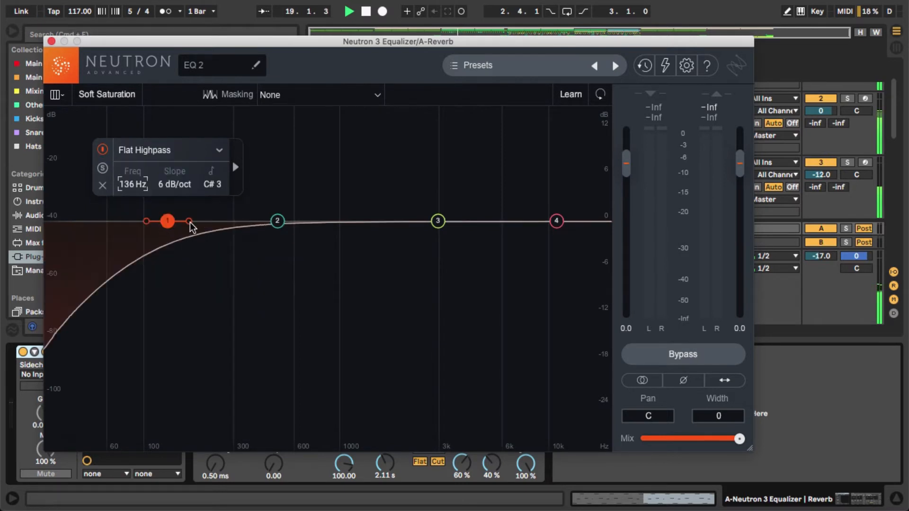
pyautogui.moveTo(190, 227)
pyautogui.mouseDown()
pyautogui.moveTo(169, 224)
pyautogui.moveTo(179, 227)
pyautogui.mouseUp()
# Step: Make EQ band 4 a Flat Lowpass at about 13359 Hz with a 48 dB/oct slope, and close the equalizer window
pyautogui.moveTo(553, 224); pyautogui.dragTo(516, 280)
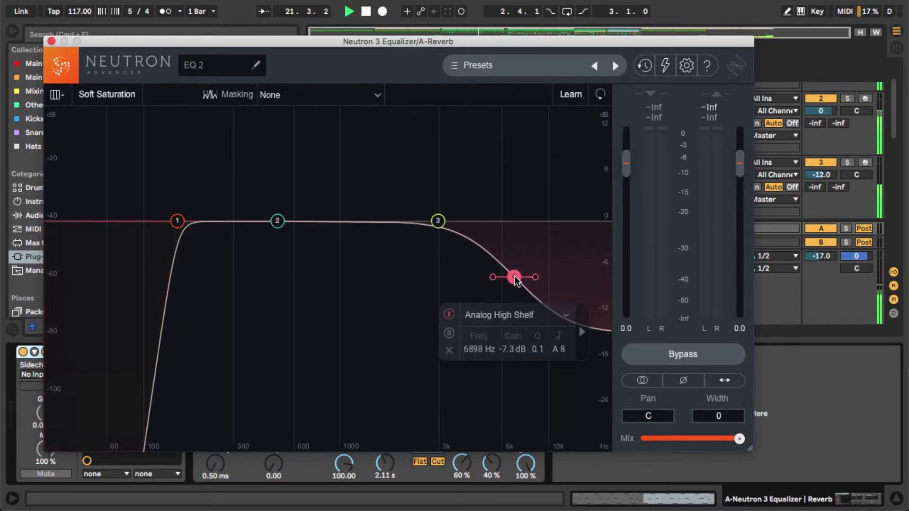
pyautogui.click(564, 315)
pyautogui.moveTo(527, 403)
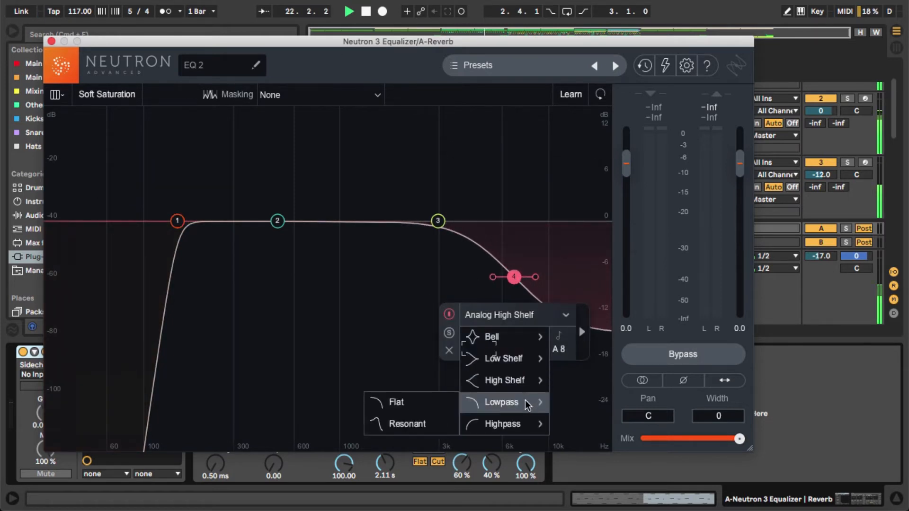
pyautogui.click(448, 406)
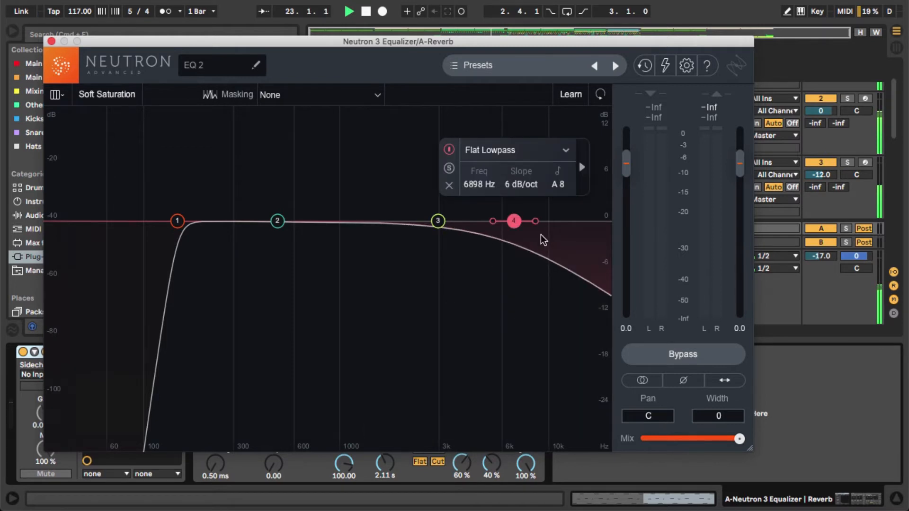
pyautogui.moveTo(535, 222); pyautogui.dragTo(512, 220)
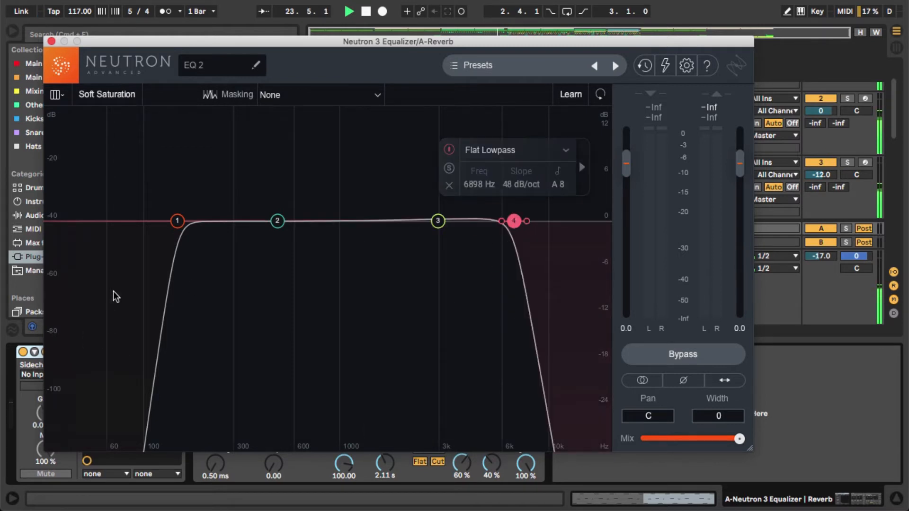
pyautogui.moveTo(508, 221); pyautogui.dragTo(574, 221)
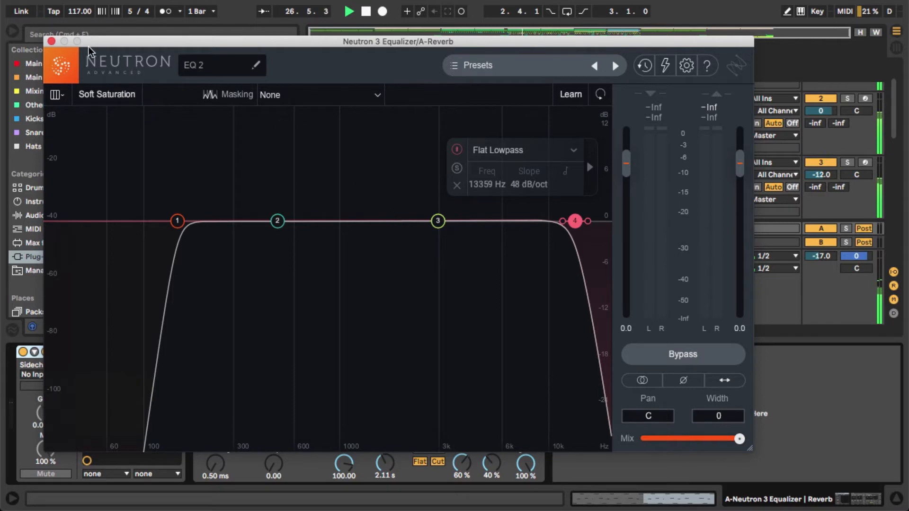
pyautogui.click(52, 41)
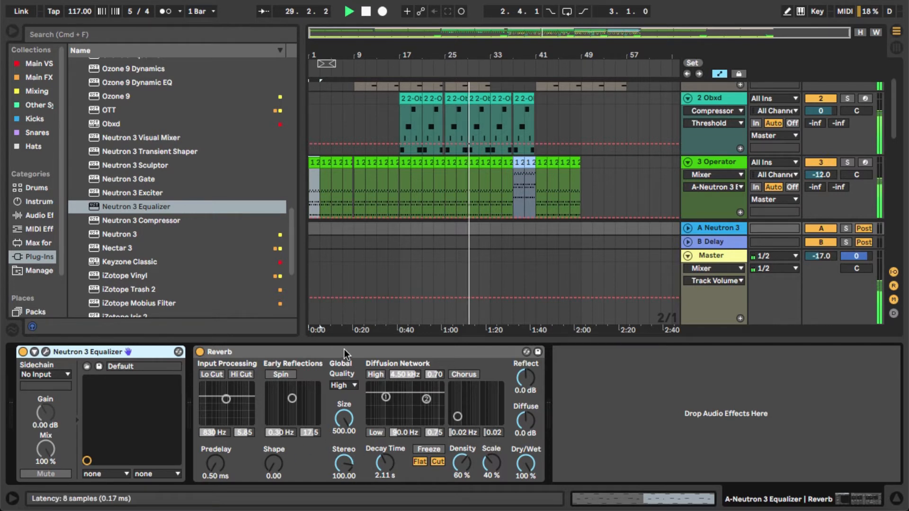
# Step: Set the track 3 Operator's send to return A to -2.0 dB and audition the track alone from bar 9
pyautogui.click(367, 353)
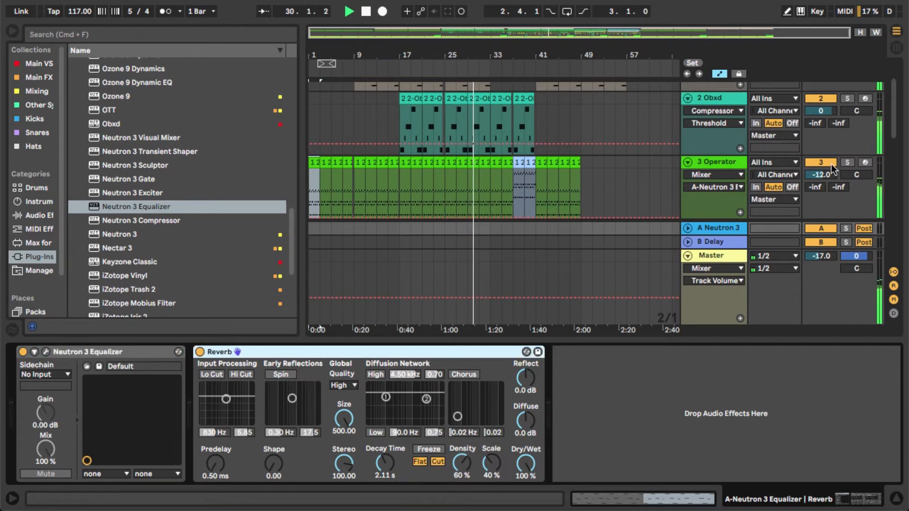
pyautogui.moveTo(822, 187); pyautogui.dragTo(821, 172)
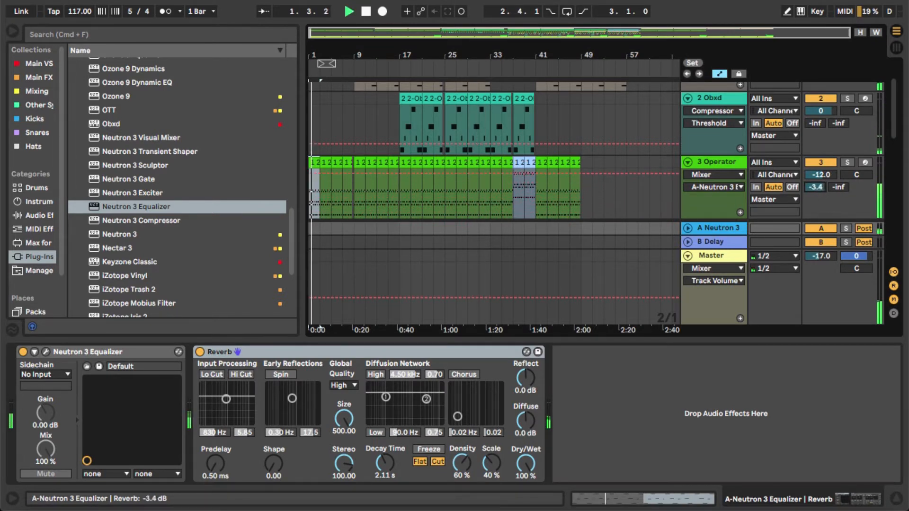
pyautogui.moveTo(819, 189); pyautogui.dragTo(819, 187)
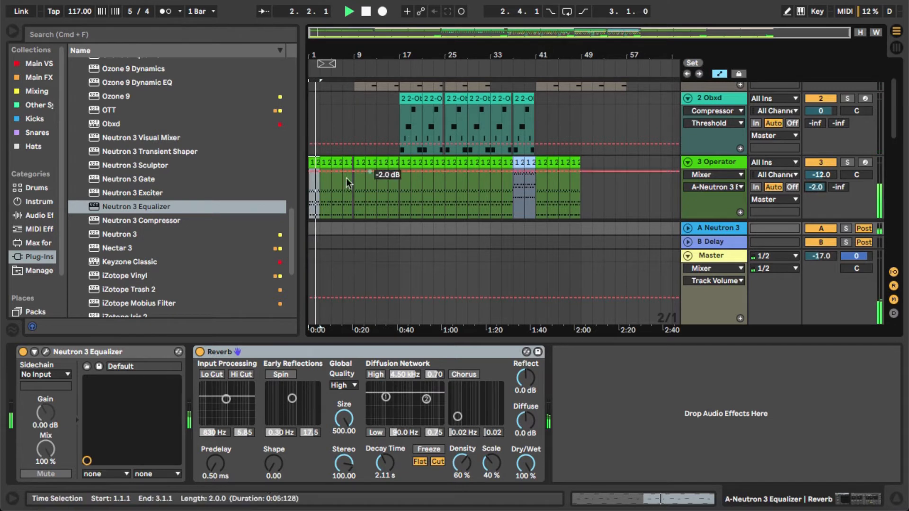
pyautogui.click(356, 200)
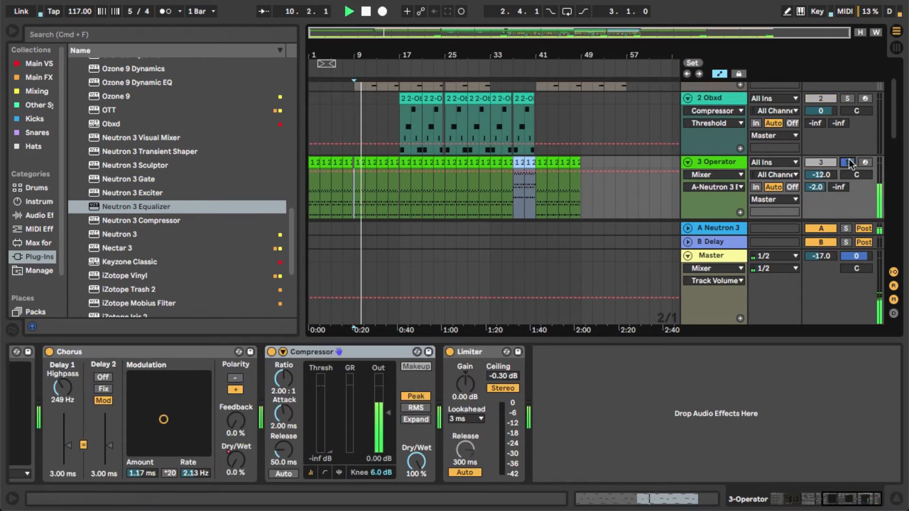
pyautogui.press('space')
# Step: Check the device chain of the track 1 Operator and show the chain of the track 4 Operator
pyautogui.scroll(3, 712, 177)
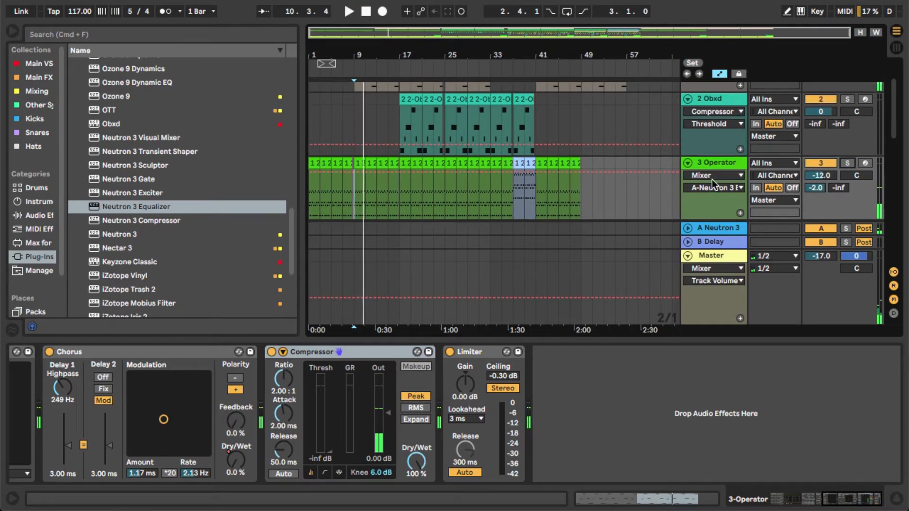
pyautogui.click(713, 92)
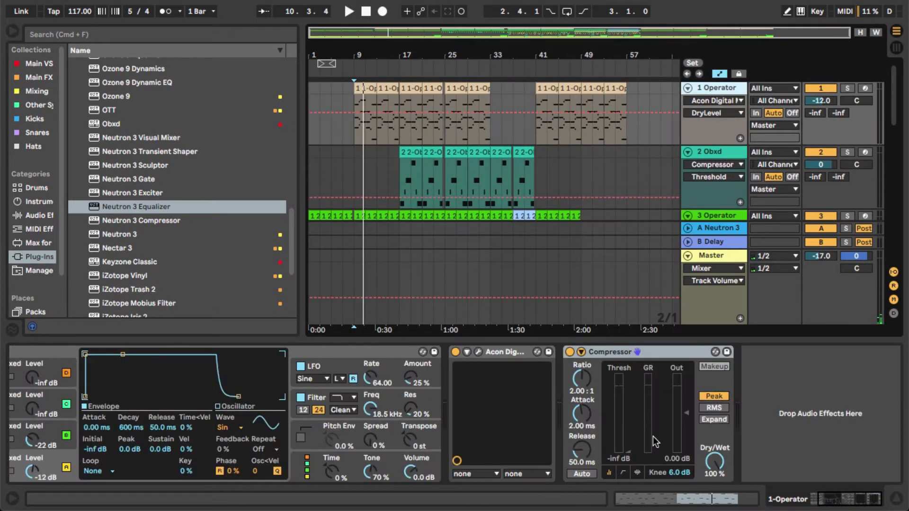
pyautogui.scroll(-5, 518, 143)
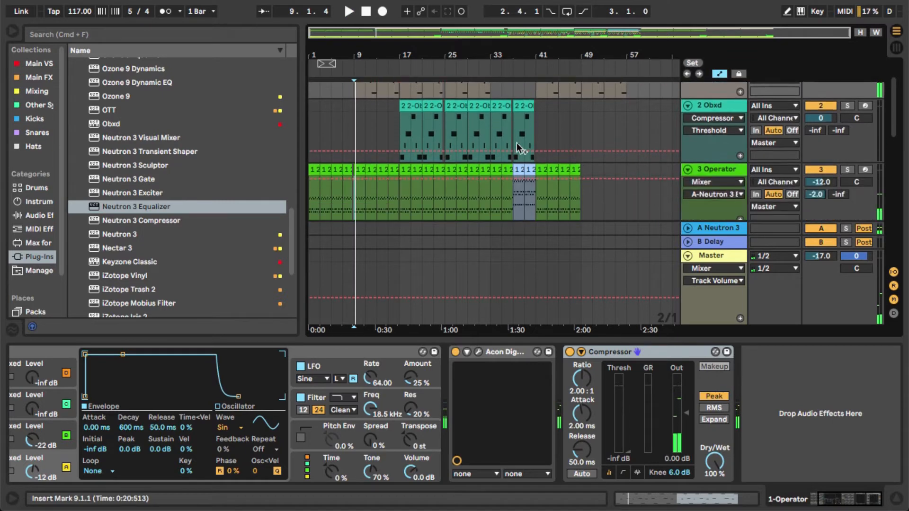
pyautogui.scroll(-1, 518, 143)
pyautogui.scroll(5, 537, 138)
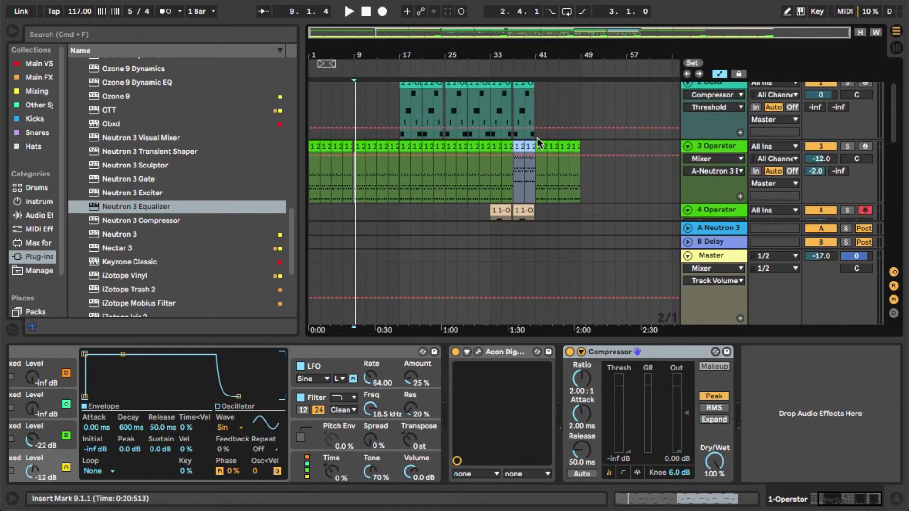
pyautogui.click(487, 152)
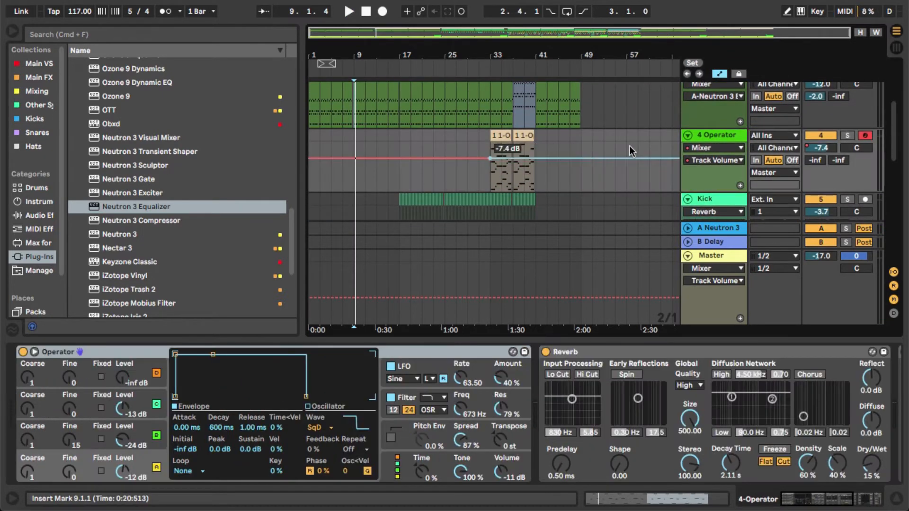
# Step: Audition the track 4 Operator from bar 33 and check the devices at the end of its chain
pyautogui.click(489, 195)
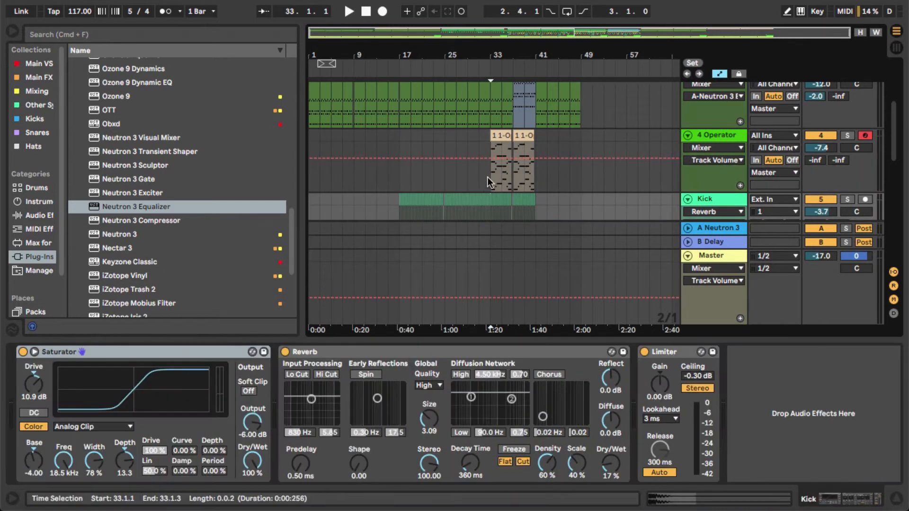
pyautogui.click(488, 177)
pyautogui.press('space')
pyautogui.click(847, 136)
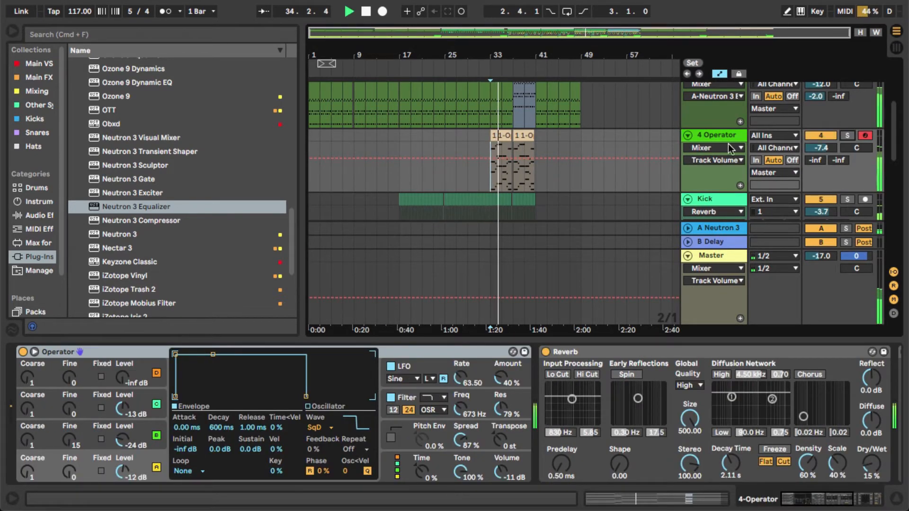
pyautogui.click(847, 136)
pyautogui.hscroll(5, 635, 442)
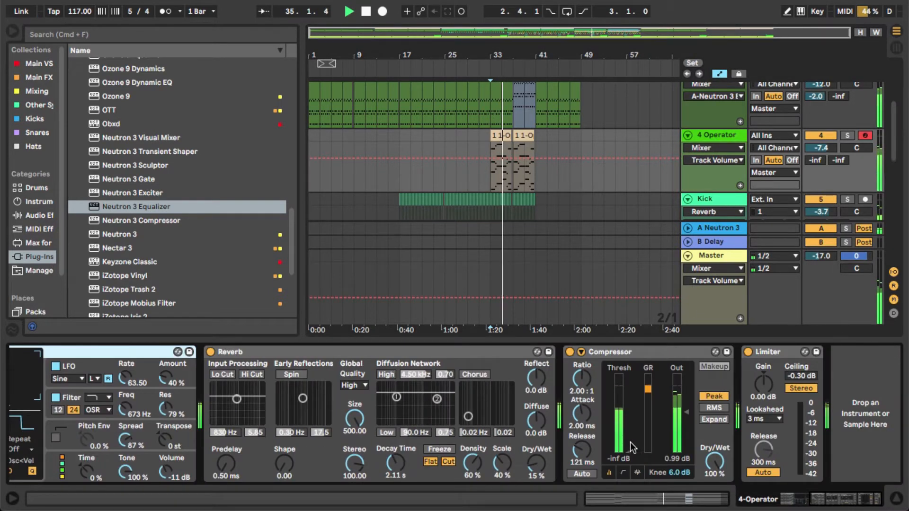
# Step: Delete the Reverb from the track 4 Operator's chain and show the Compressor's sidechain settings
pyautogui.click(321, 352)
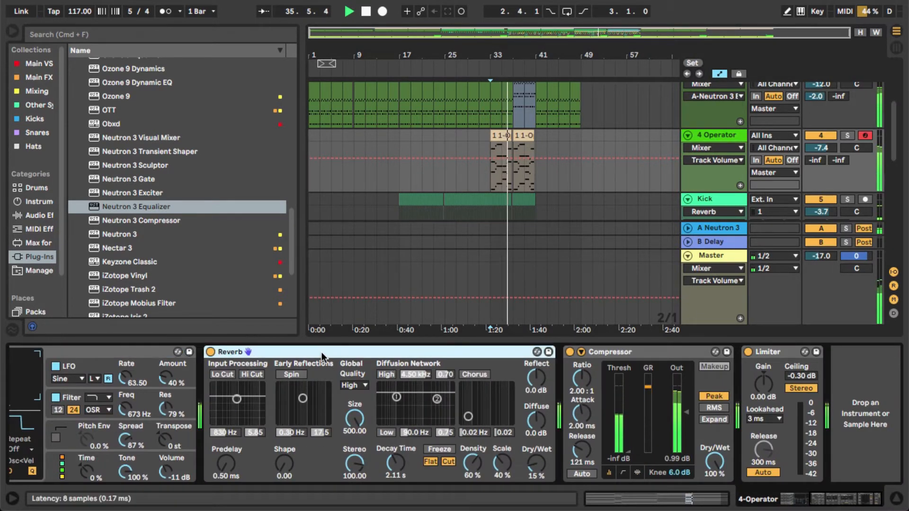
pyautogui.press('Delete')
pyautogui.click(221, 353)
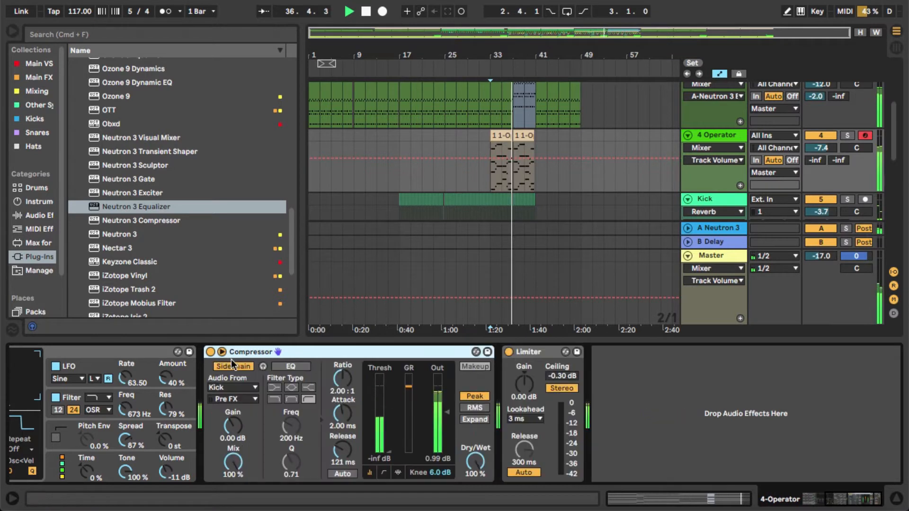
# Step: Set the track 4 Operator's send to return A to -15.0 dB and its volume to -6.0 dB while playing from bar 33
pyautogui.scroll(1, 700, 212)
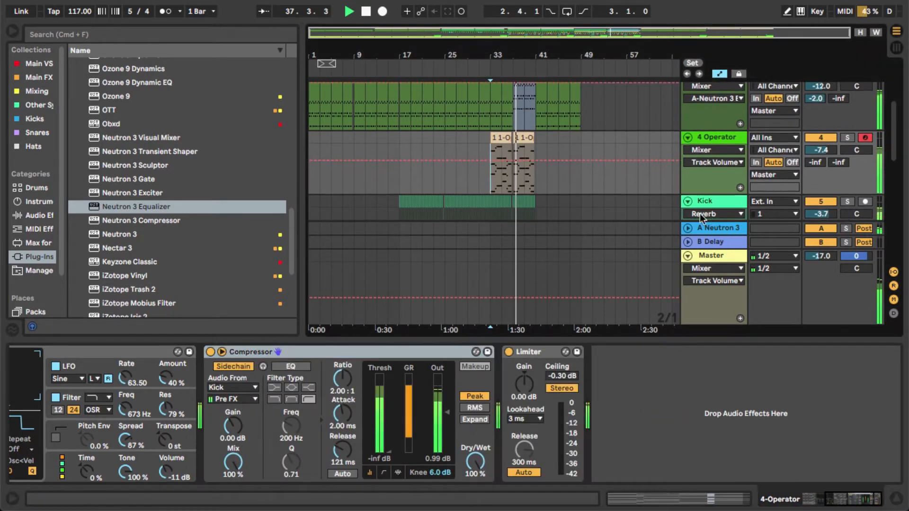
pyautogui.moveTo(816, 164)
pyautogui.mouseDown()
pyautogui.moveTo(816, 151)
pyautogui.moveTo(820, 163)
pyautogui.mouseUp()
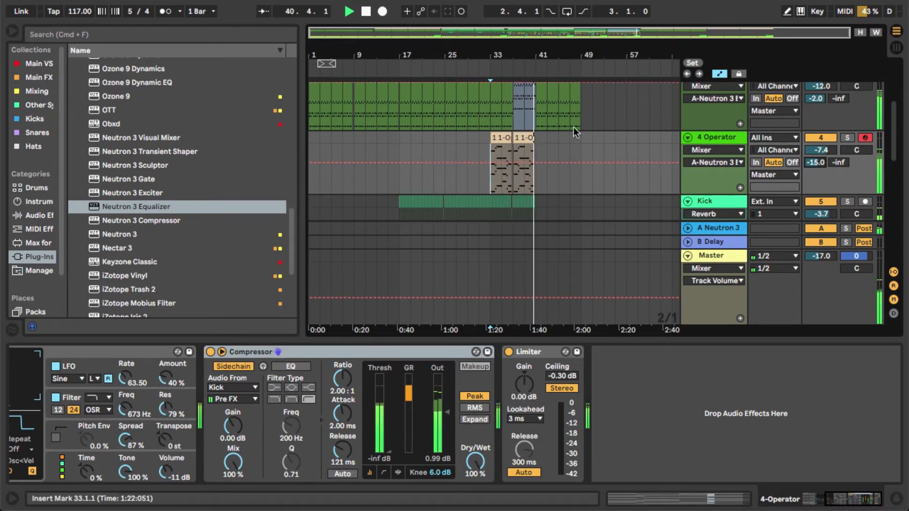
pyautogui.click(502, 127)
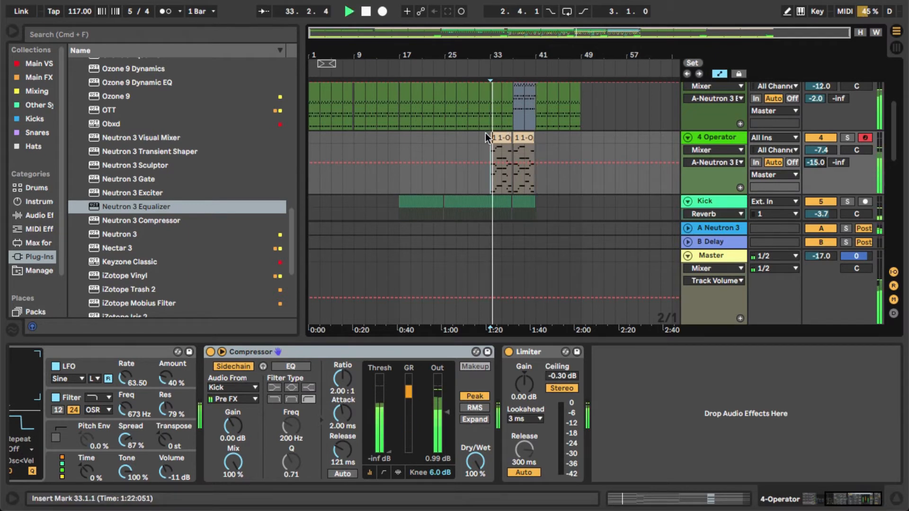
pyautogui.moveTo(825, 149); pyautogui.dragTo(824, 141)
# Step: Add the Neutron 3 Equalizer between the Compressor and Limiter on track 4, dismiss its preset manager and start playback
pyautogui.click(706, 137)
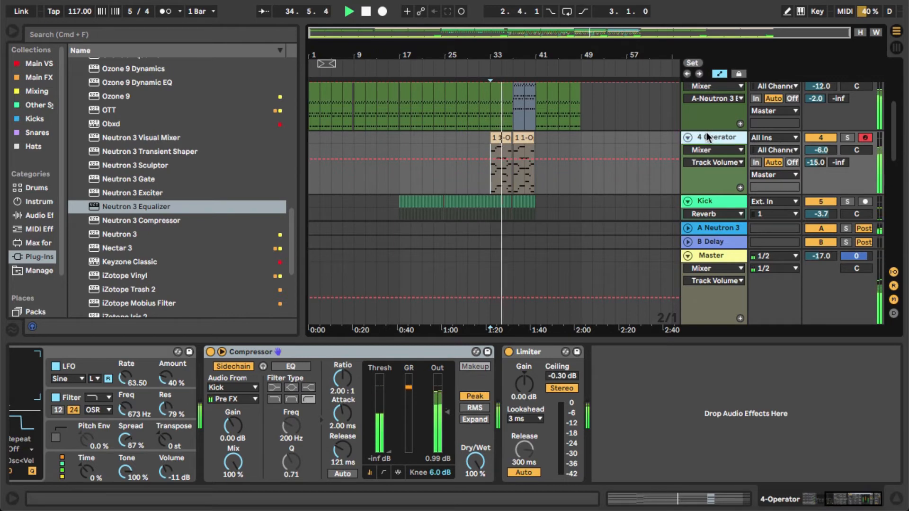
pyautogui.scroll(-3, 408, 157)
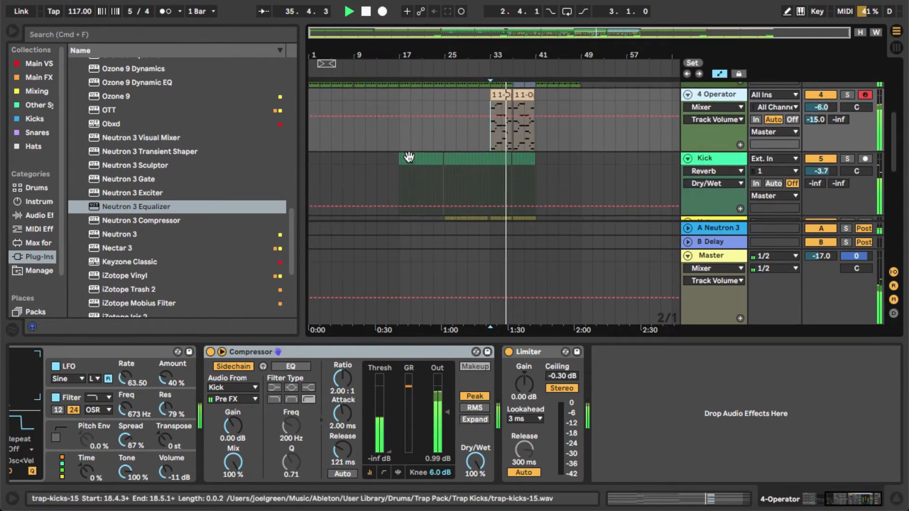
pyautogui.hscroll(-10, 409, 421)
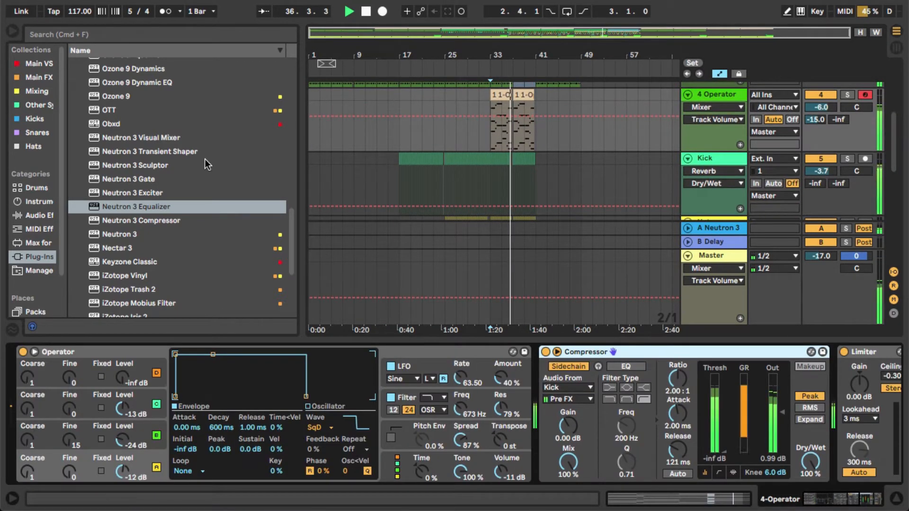
pyautogui.press('space')
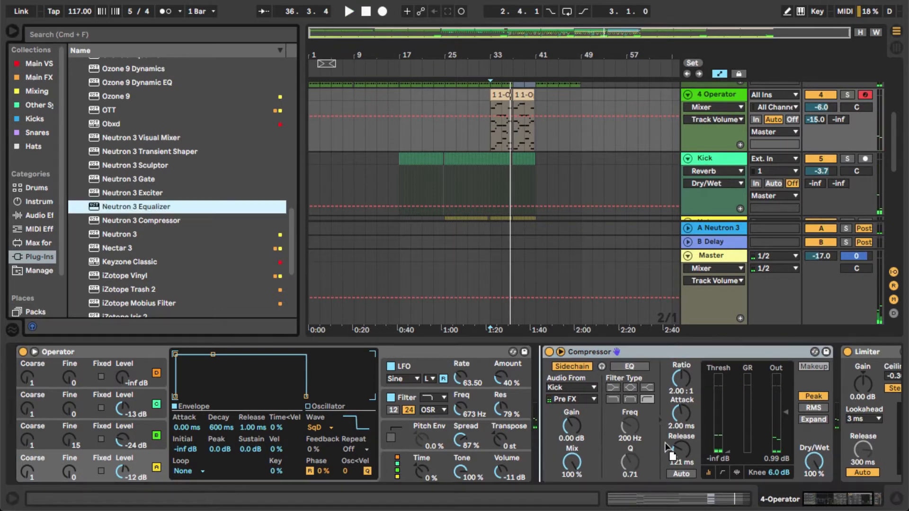
pyautogui.moveTo(668, 448); pyautogui.dragTo(848, 460)
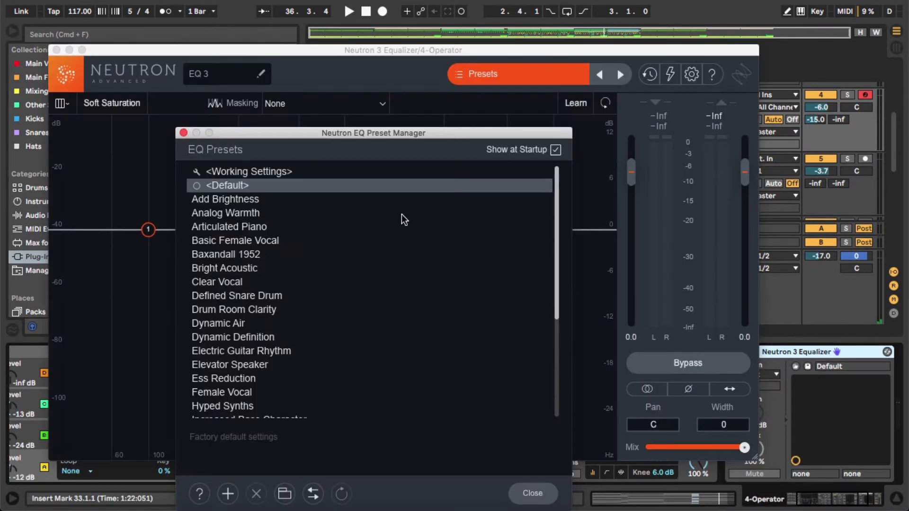
pyautogui.click(183, 132)
pyautogui.press('space')
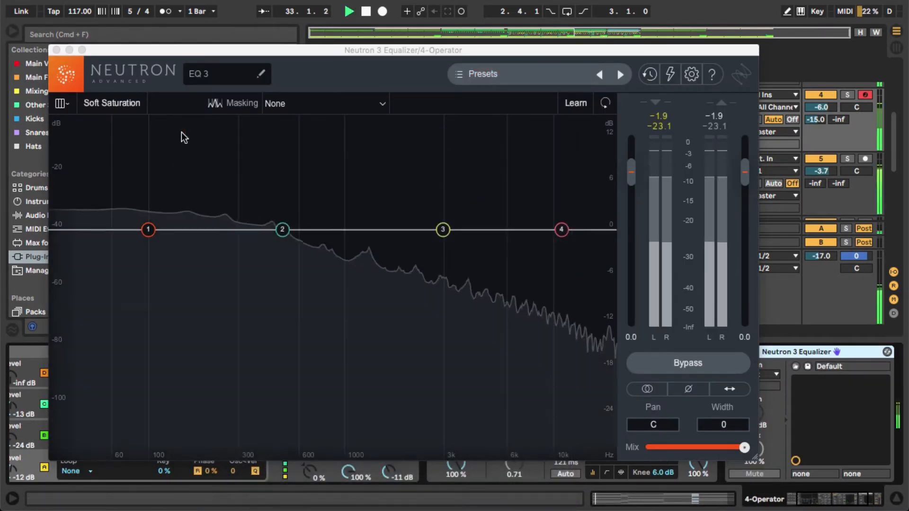
# Step: Turn Neutron EQ band 1 into a Flat Highpass at about 170 Hz with a 48 dB/oct slope
pyautogui.click(148, 229)
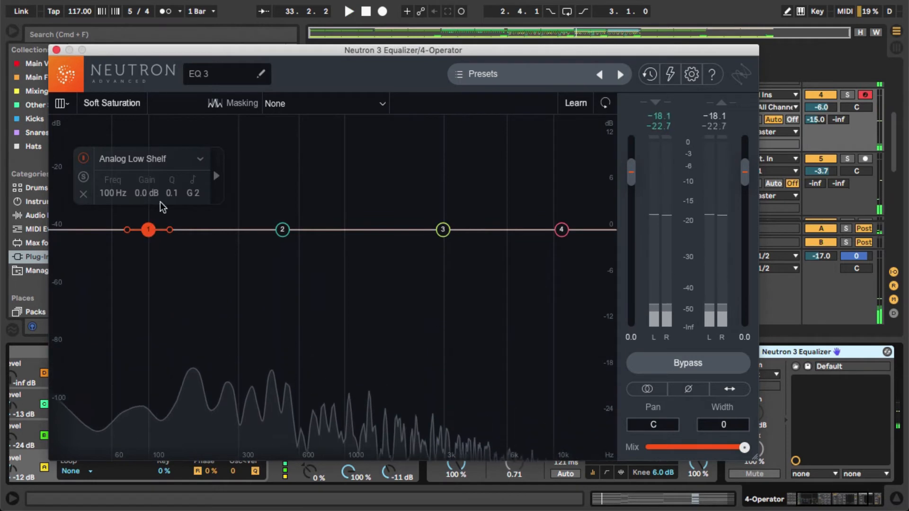
pyautogui.click(161, 158)
pyautogui.moveTo(165, 221)
pyautogui.moveTo(163, 267)
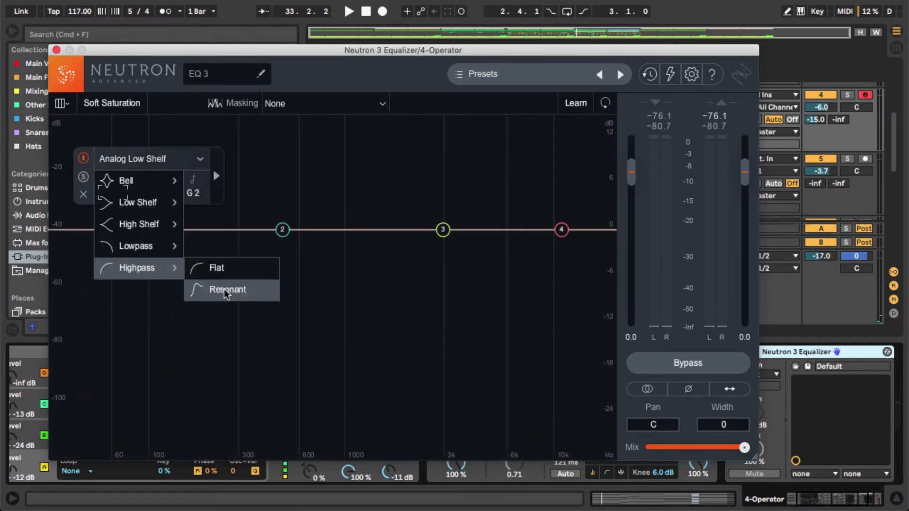
pyautogui.click(219, 266)
pyautogui.moveTo(169, 230)
pyautogui.mouseDown()
pyautogui.moveTo(129, 233)
pyautogui.moveTo(180, 232)
pyautogui.mouseUp()
pyautogui.press('space')
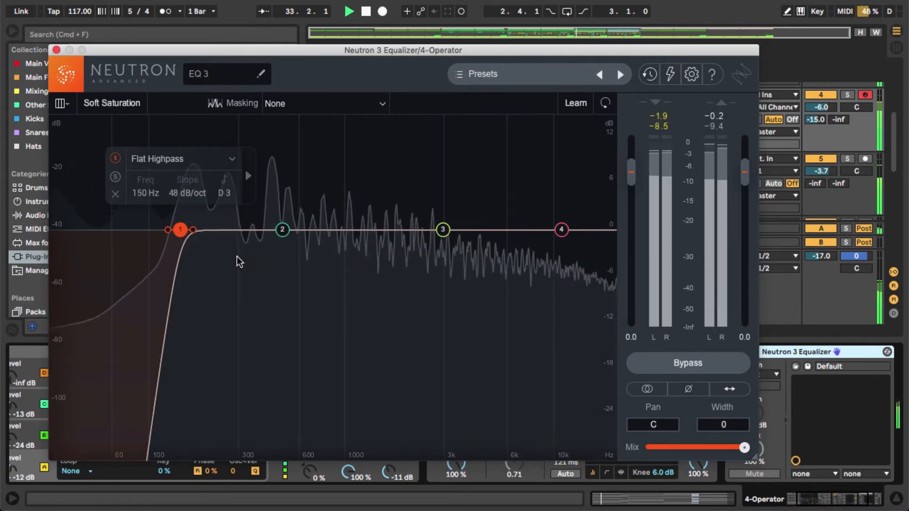
pyautogui.moveTo(180, 232); pyautogui.dragTo(190, 232)
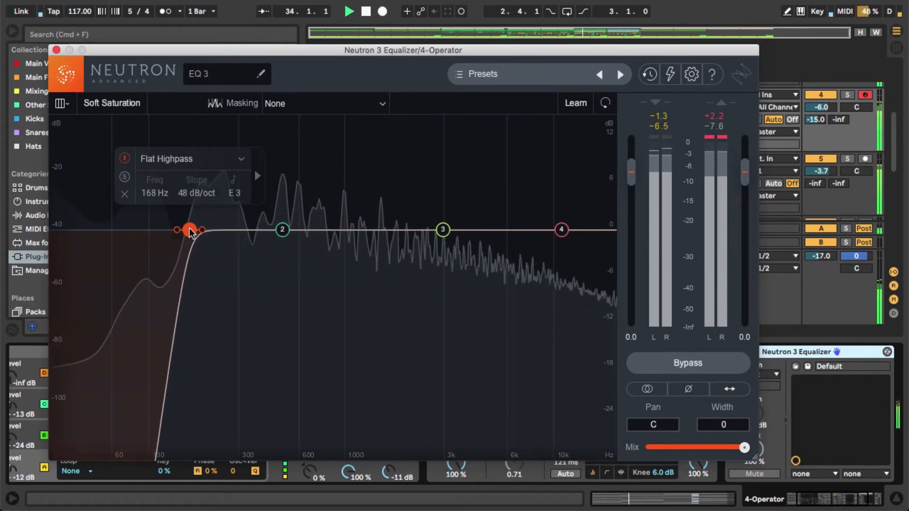
pyautogui.click(128, 274)
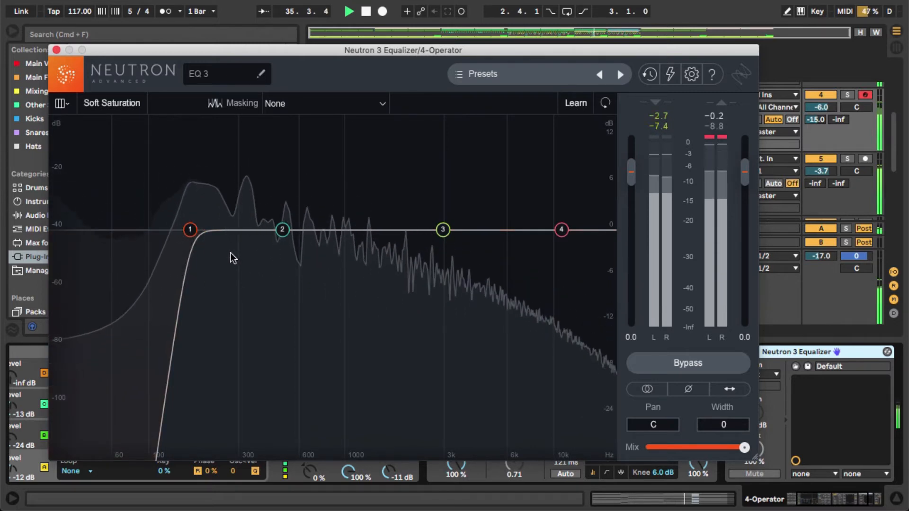
# Step: Stop playback and try a Resonant Highpass with a narrower Q, followed by a Flat Lowpass, on Neutron EQ band 1
pyautogui.press('space')
pyautogui.click(190, 230)
pyautogui.click(232, 160)
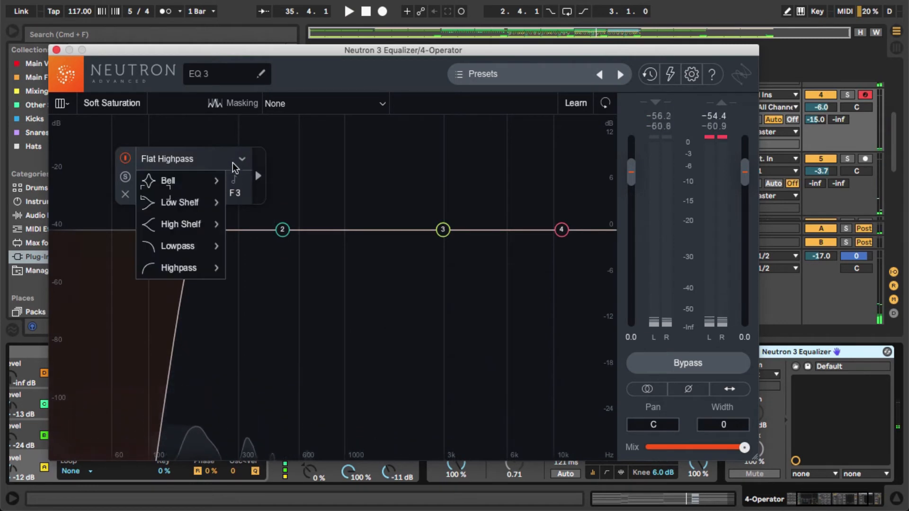
pyautogui.moveTo(201, 270)
pyautogui.click(245, 286)
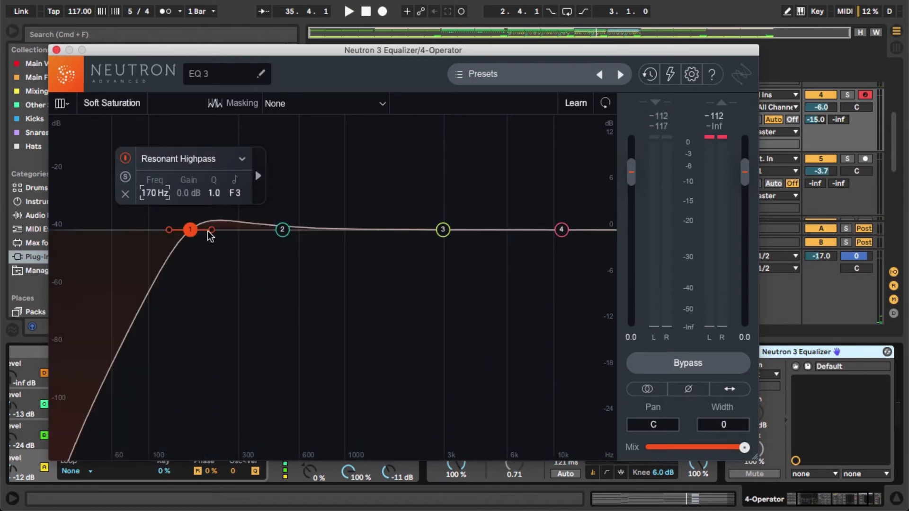
pyautogui.moveTo(211, 230)
pyautogui.mouseDown()
pyautogui.moveTo(257, 225)
pyautogui.moveTo(202, 227)
pyautogui.mouseUp()
pyautogui.click(196, 162)
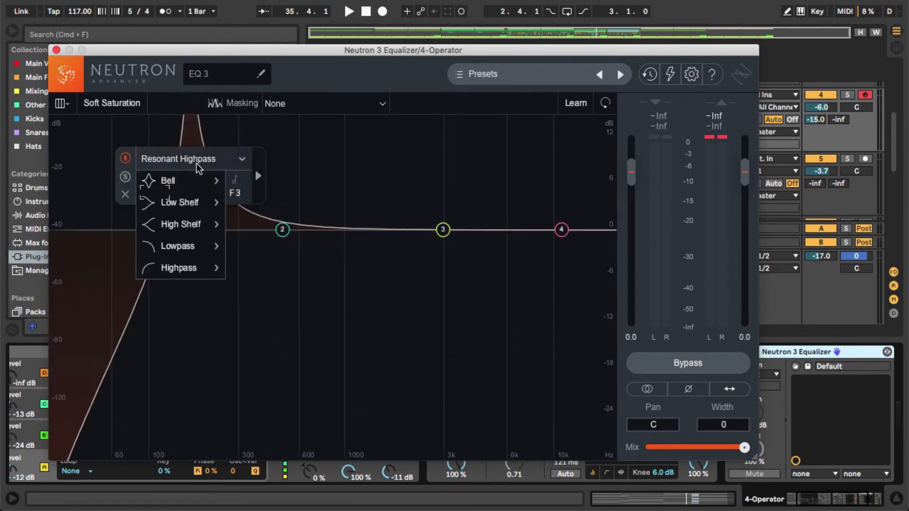
pyautogui.click(197, 251)
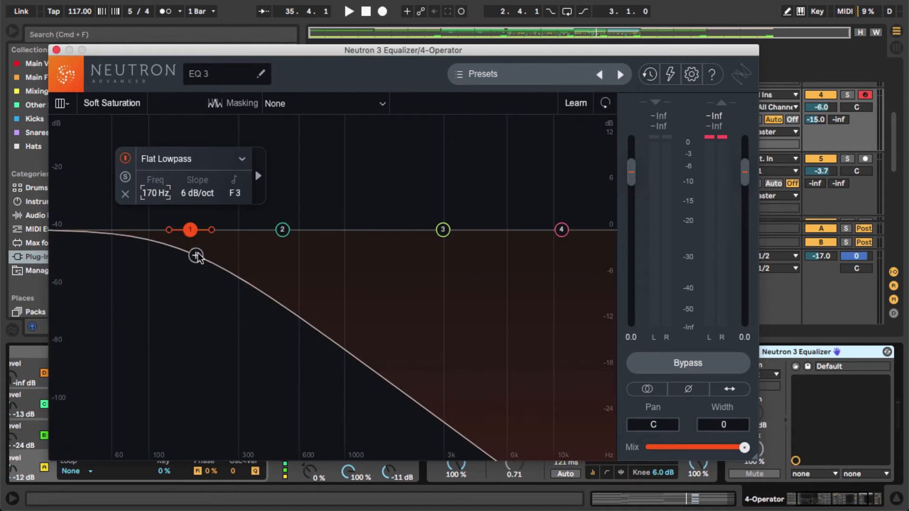
# Step: Return Neutron EQ band 1 to a Flat Highpass with a 48 dB/oct slope
pyautogui.click(216, 160)
pyautogui.moveTo(201, 269)
pyautogui.click(240, 273)
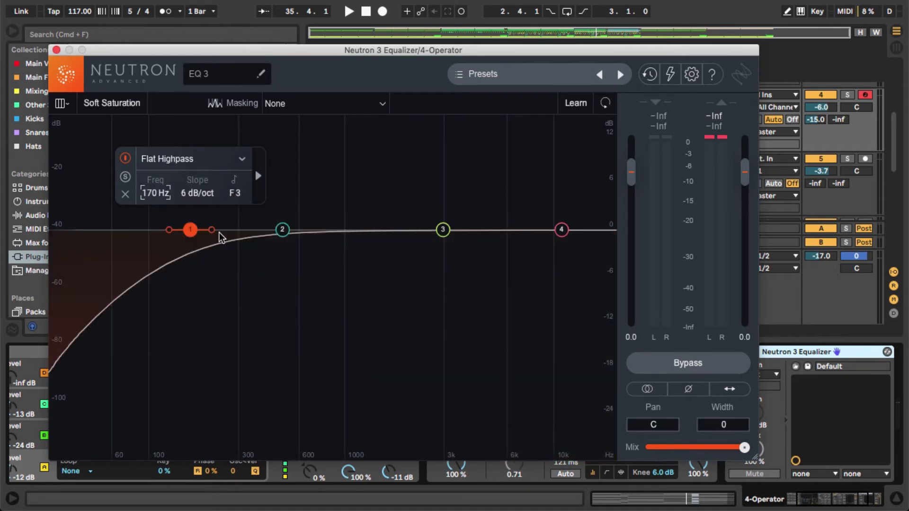
pyautogui.moveTo(219, 233); pyautogui.dragTo(159, 231)
# Step: Show band 1's dynamic options, close the equalizer window and remove the Neutron 3 Equalizer from track 4
pyautogui.click(258, 176)
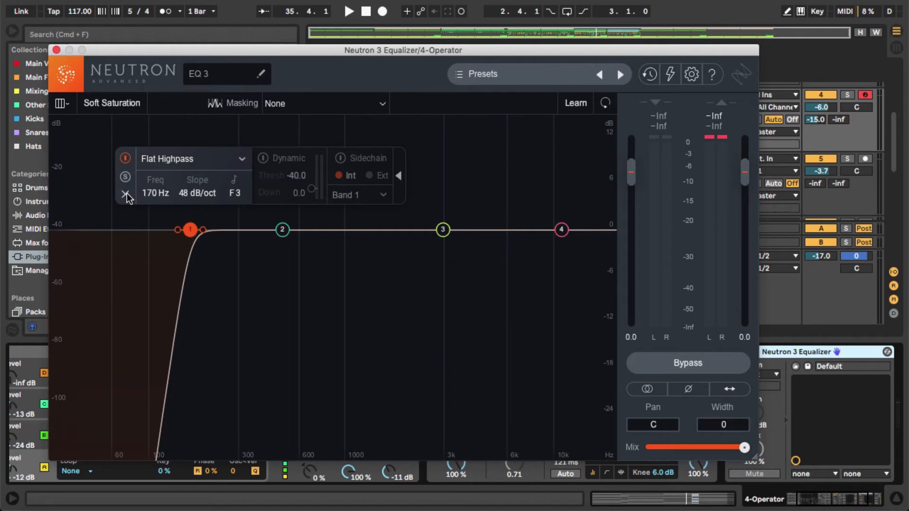
pyautogui.click(57, 50)
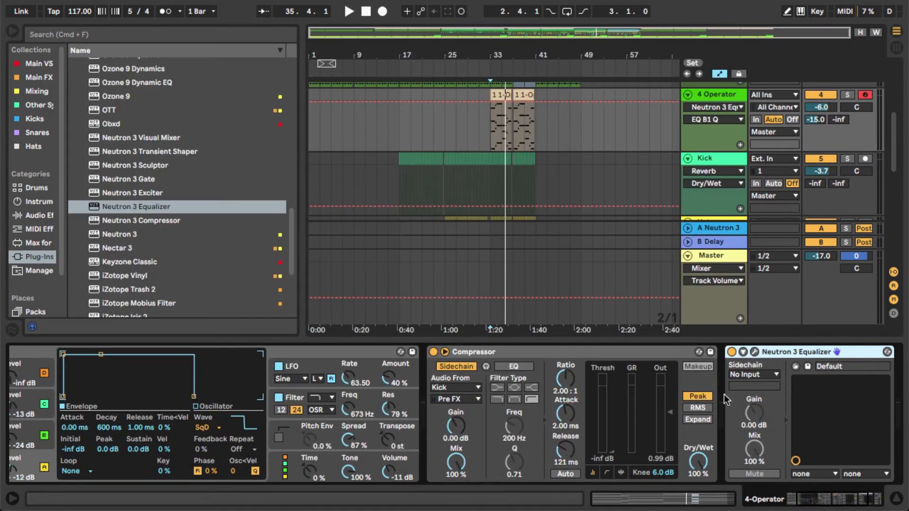
pyautogui.press('Delete')
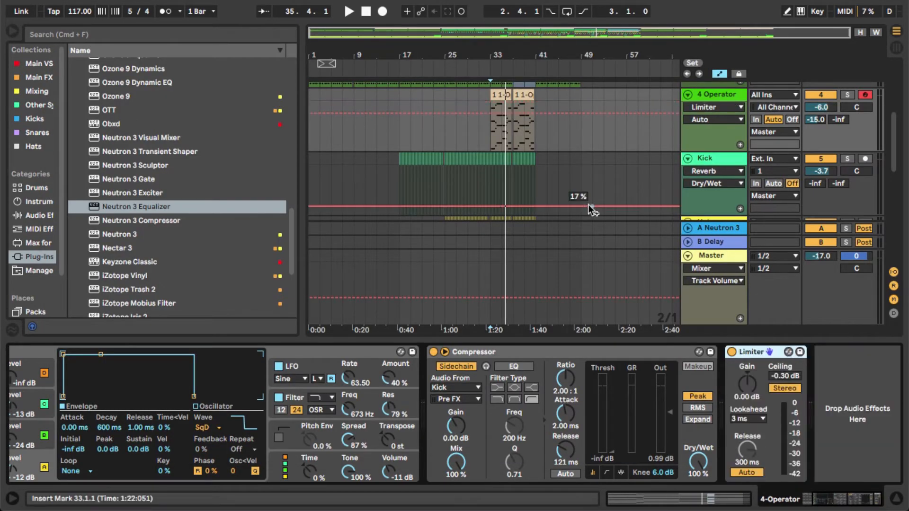
# Step: Find the Ozone 9 Equalizer among the plug-ins and insert it between the Operator and Compressor on track 4
pyautogui.click(493, 135)
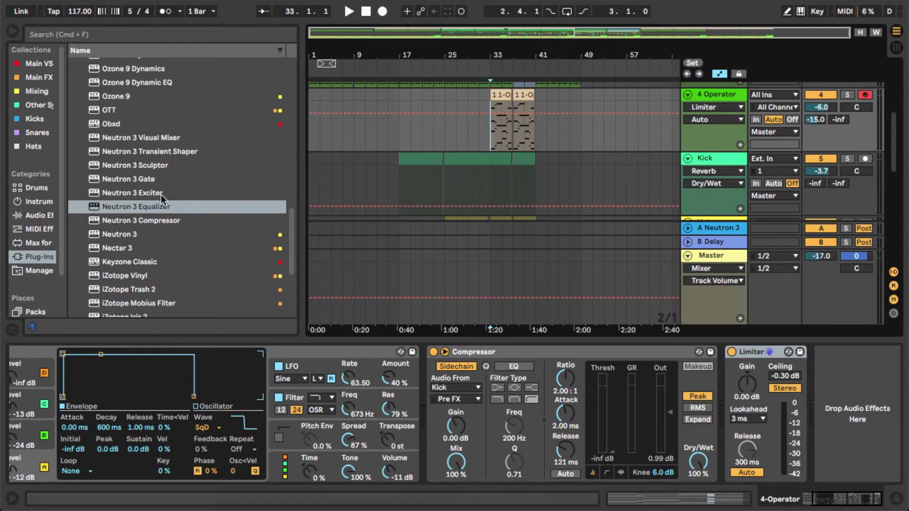
pyautogui.scroll(-5, 161, 199)
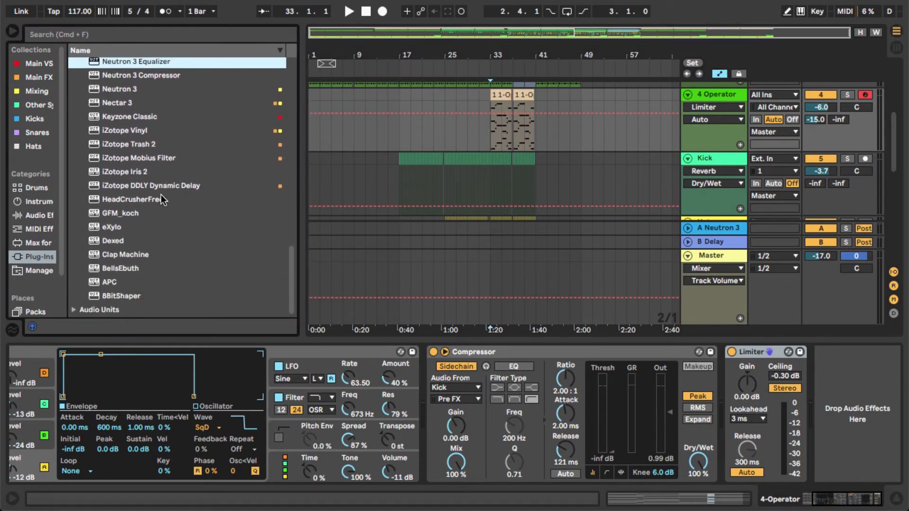
pyautogui.scroll(9, 131, 281)
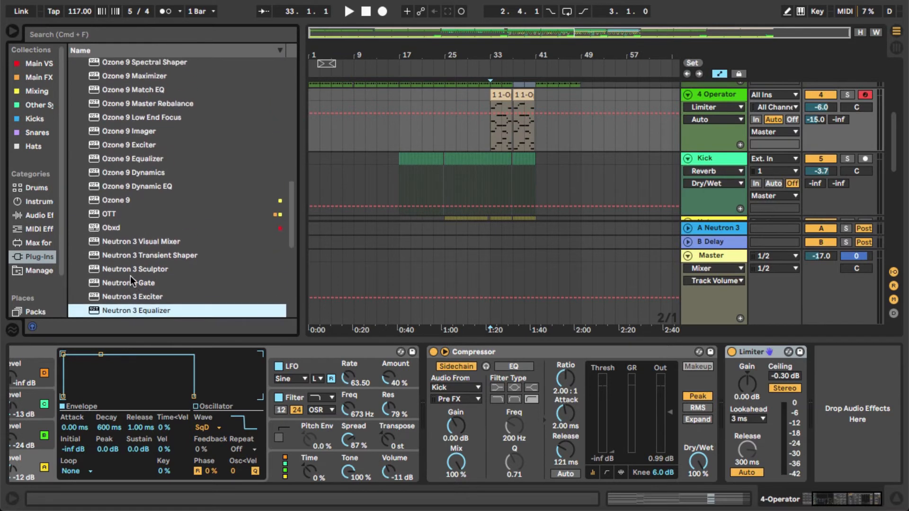
pyautogui.scroll(2, 155, 205)
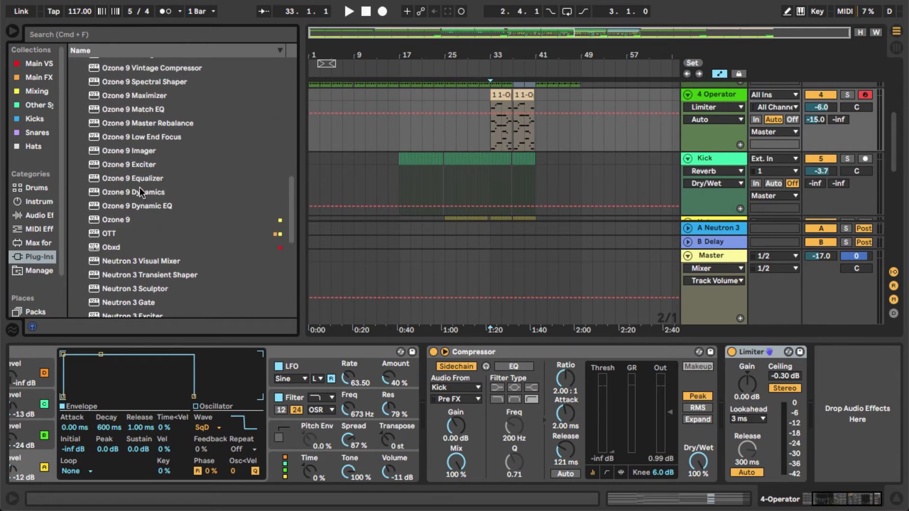
pyautogui.moveTo(140, 180); pyautogui.dragTo(412, 389)
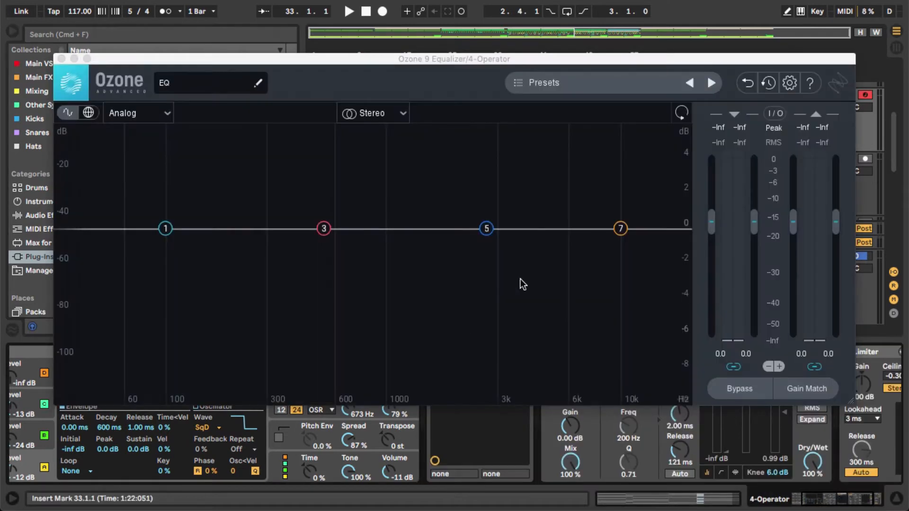
# Step: Turn Ozone EQ band 1 into a Brickwall Highpass at about 153 Hz and audition it from bar 33
pyautogui.click(166, 230)
pyautogui.click(187, 158)
pyautogui.moveTo(186, 261)
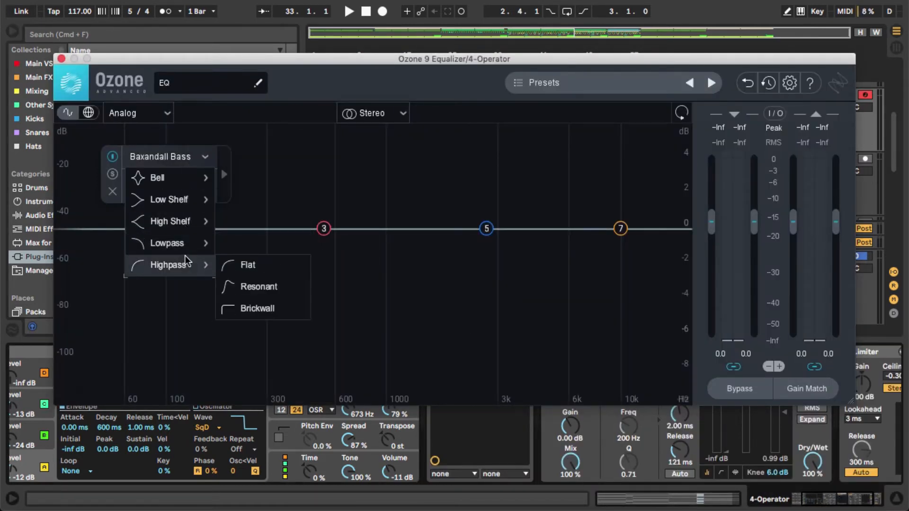
pyautogui.click(237, 308)
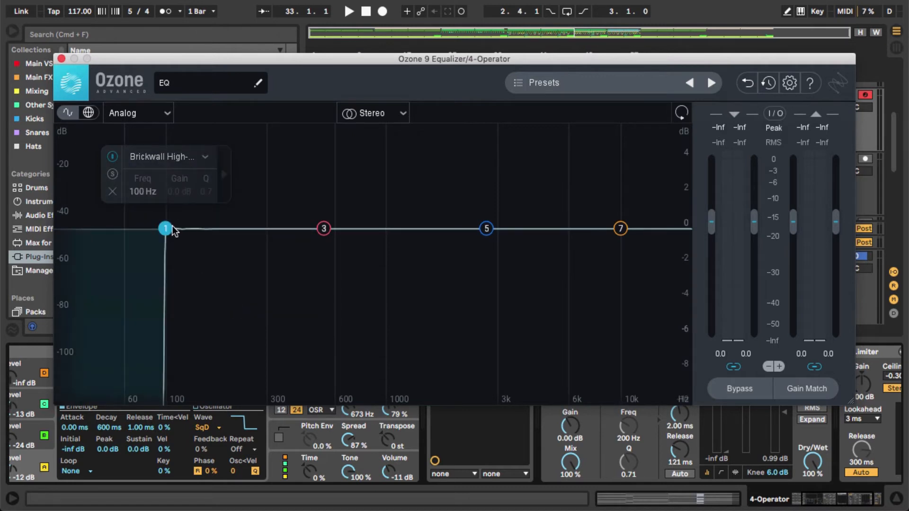
pyautogui.moveTo(169, 232); pyautogui.dragTo(205, 232)
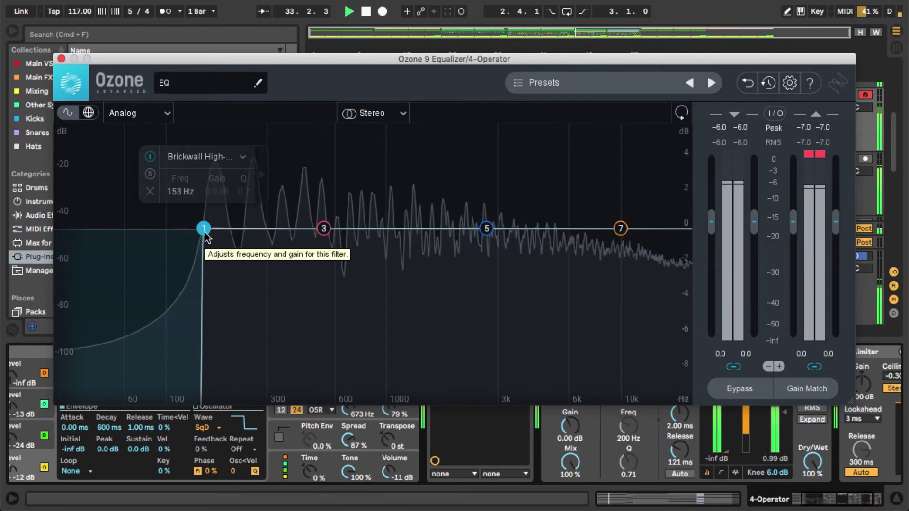
# Step: Close the Ozone 9 Equalizer window and lower the Operator's volume on track 4 to -14 dB
pyautogui.click(61, 59)
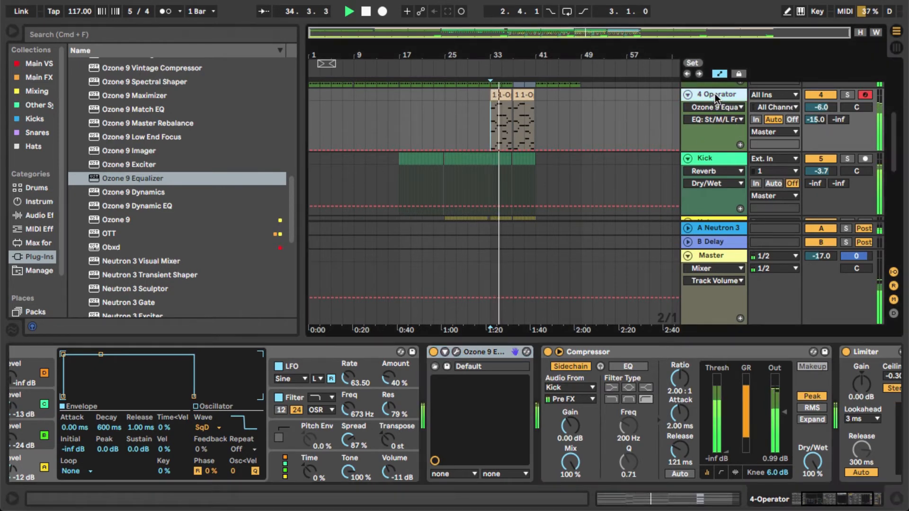
pyautogui.hscroll(3, 510, 446)
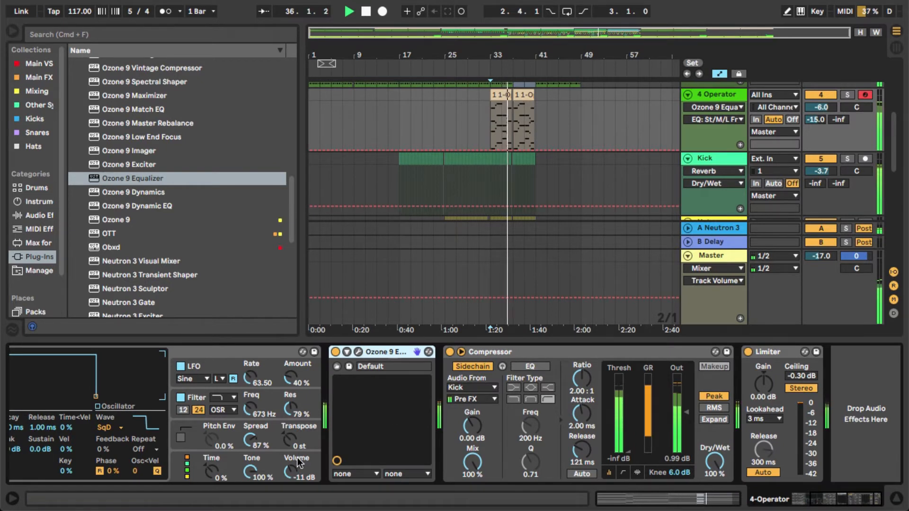
pyautogui.moveTo(313, 462); pyautogui.dragTo(293, 479)
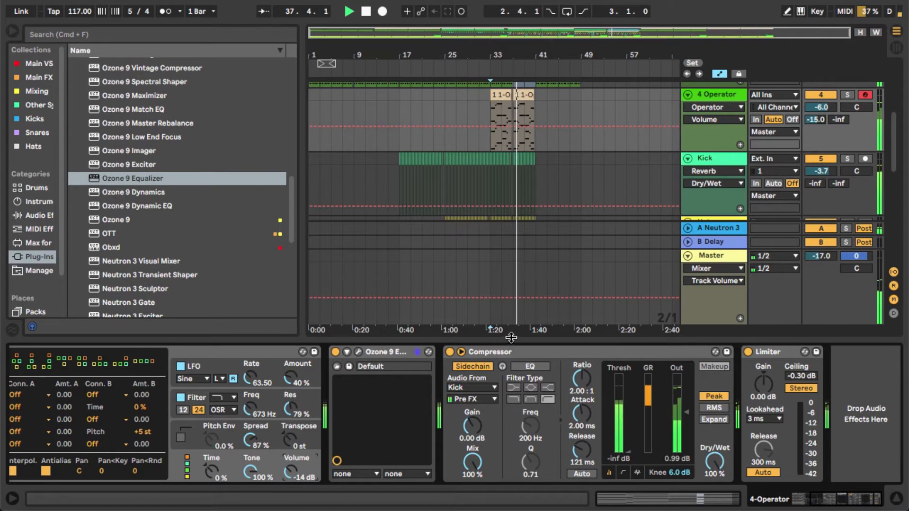
# Step: Remove the Limiter from track 4, and select the Ozone 9 Imager among the plug-ins
pyautogui.click(776, 352)
pyautogui.press('Delete')
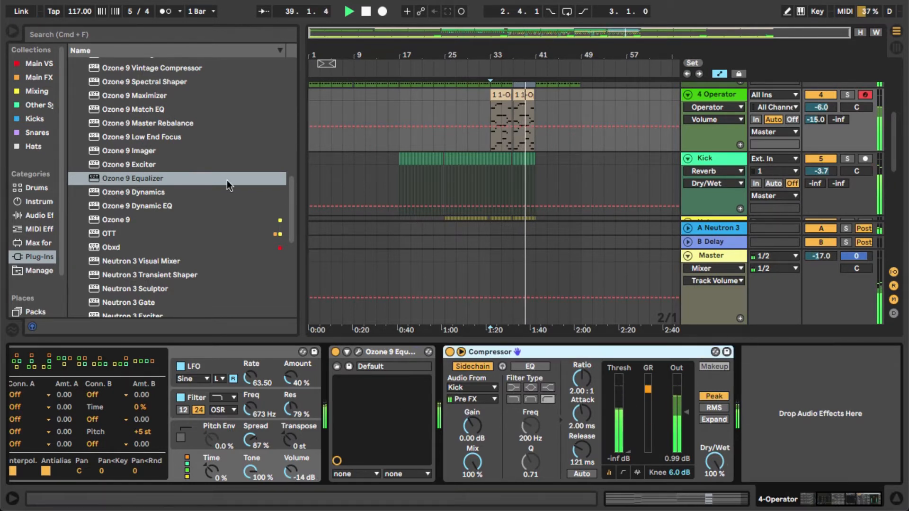
pyautogui.click(140, 152)
pyautogui.press('space')
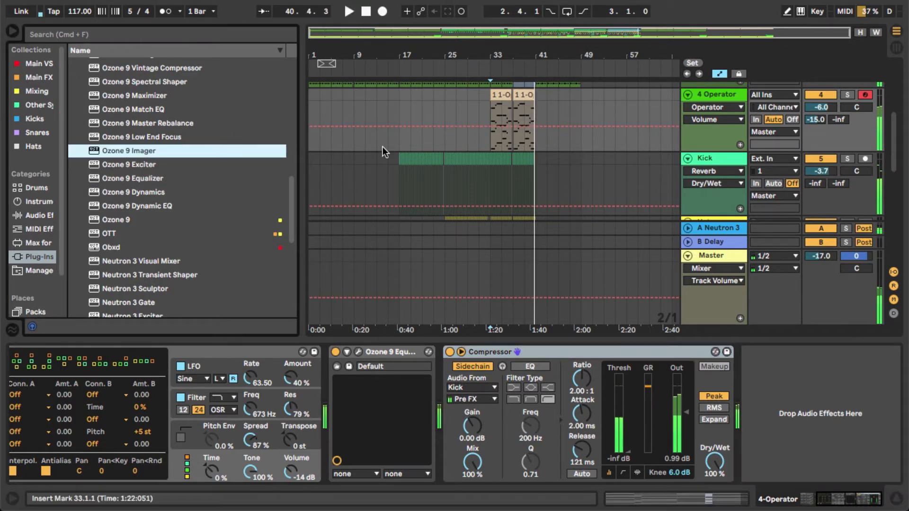
# Step: Remove the Reverb and the Limiter from the Kick track, keeping only its Saturator
pyautogui.scroll(-3, 559, 145)
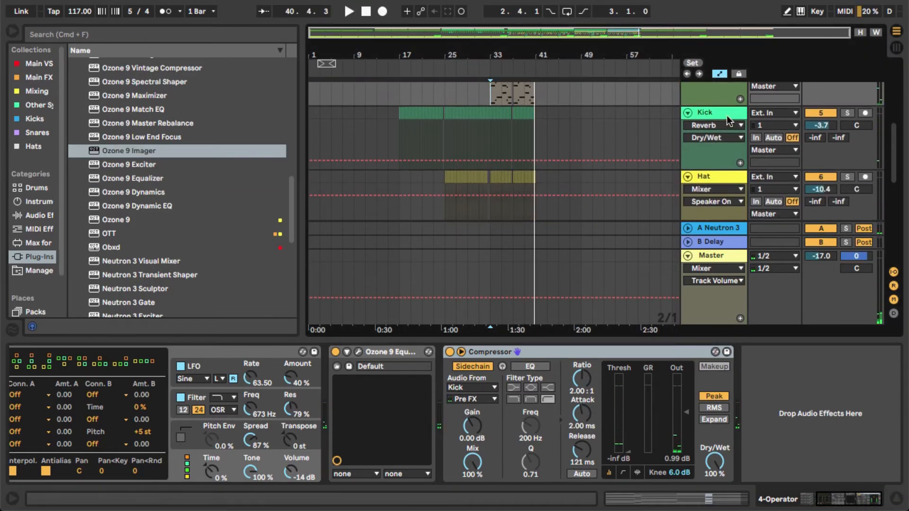
pyautogui.click(726, 115)
pyautogui.click(410, 352)
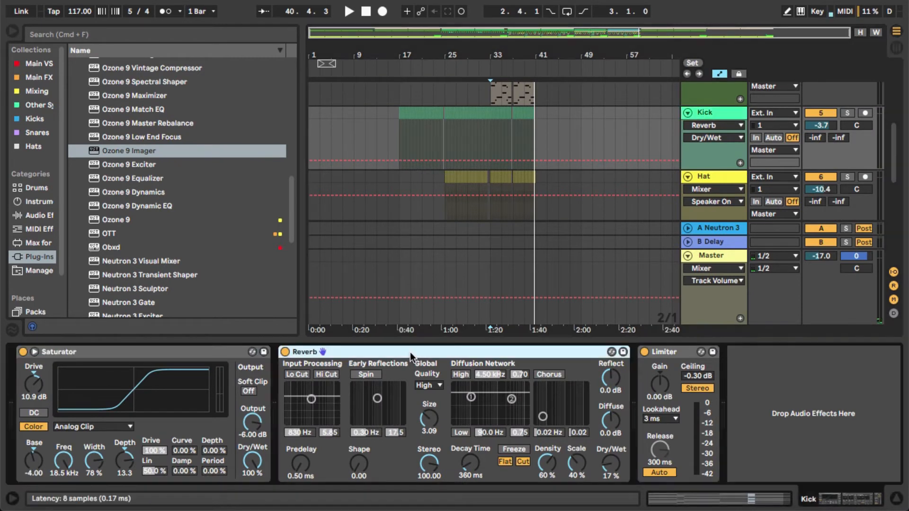
pyautogui.press('Delete')
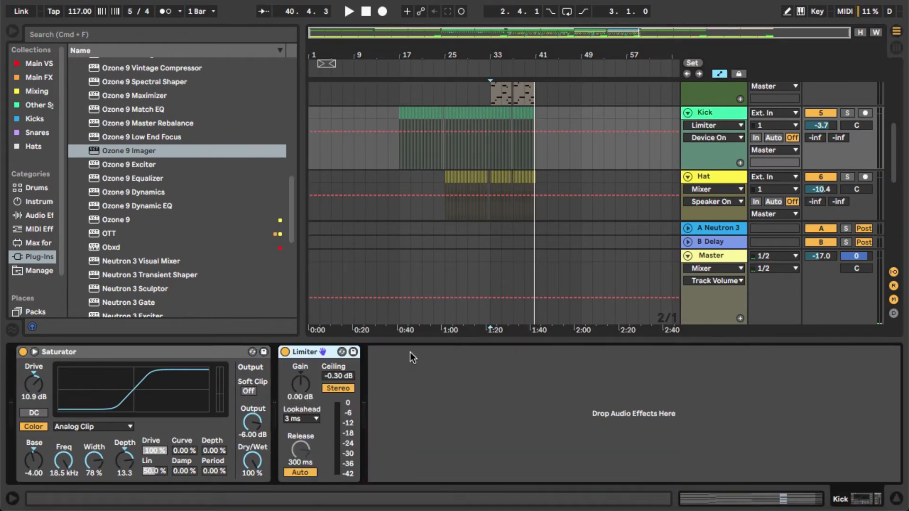
pyautogui.press('space')
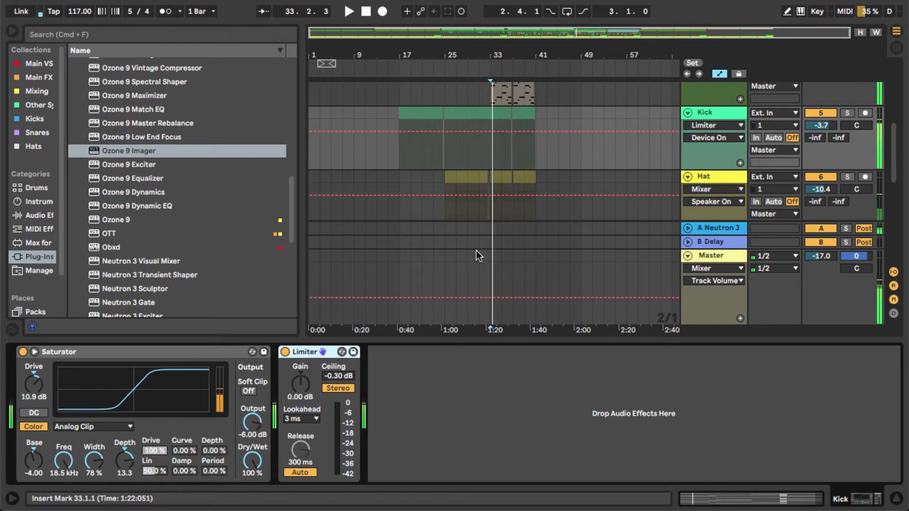
pyautogui.press('Delete')
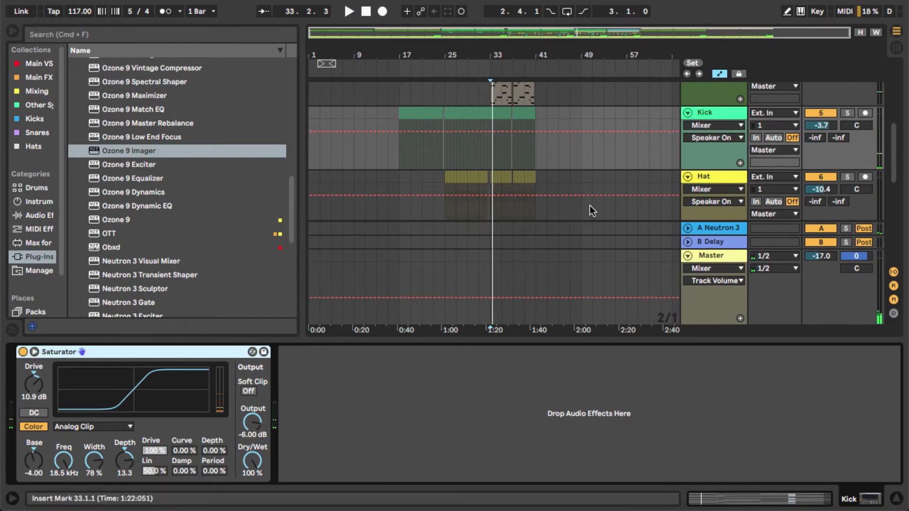
# Step: Set the Kick's send to return A to -25.6 dB, auditioning it soloed and in the full mix
pyautogui.moveTo(826, 133); pyautogui.dragTo(826, 125)
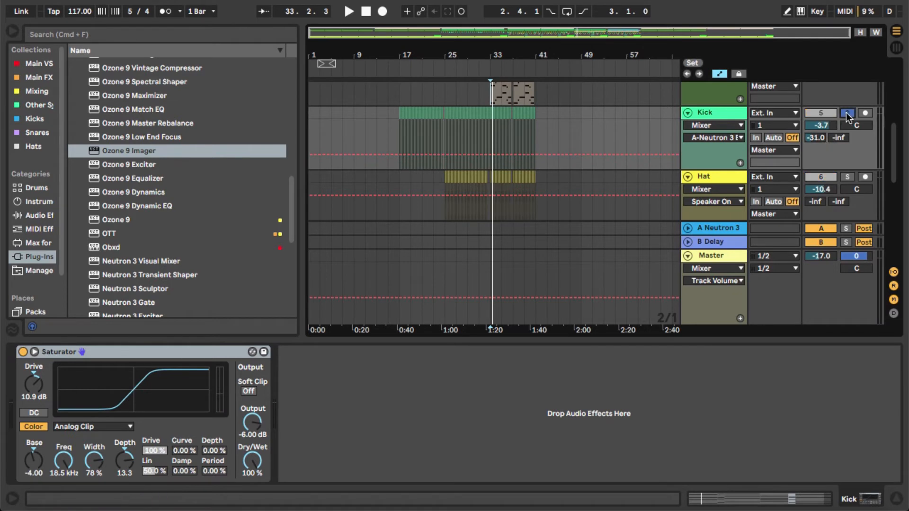
pyautogui.press('space')
pyautogui.moveTo(812, 140); pyautogui.dragTo(812, 141)
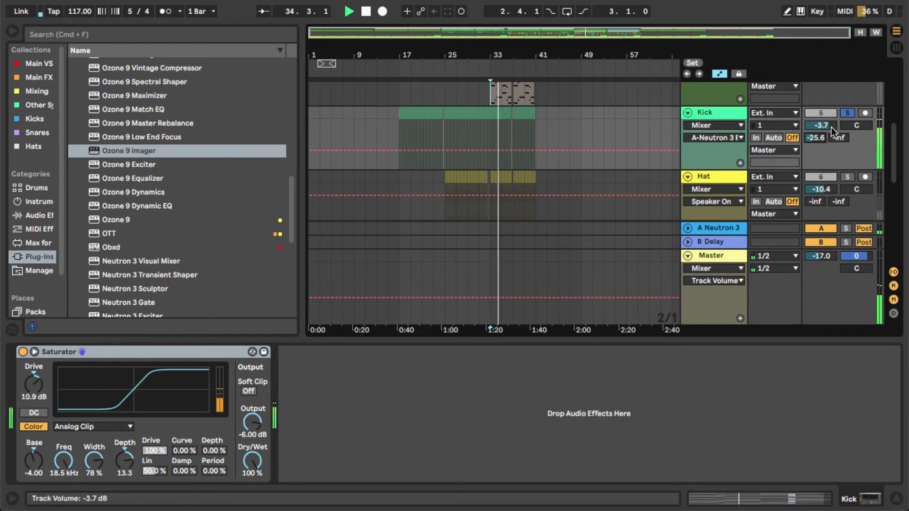
pyautogui.click(837, 137)
pyautogui.click(846, 113)
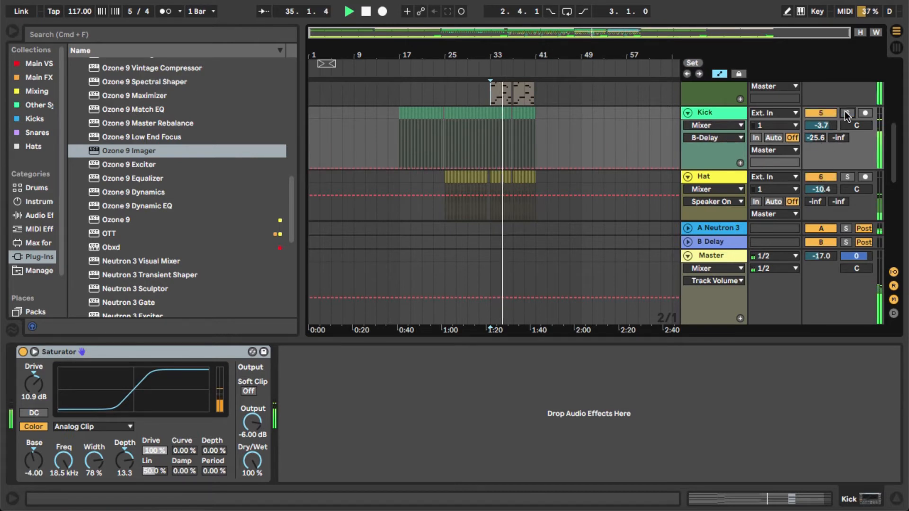
pyautogui.press('space')
pyautogui.press('space')
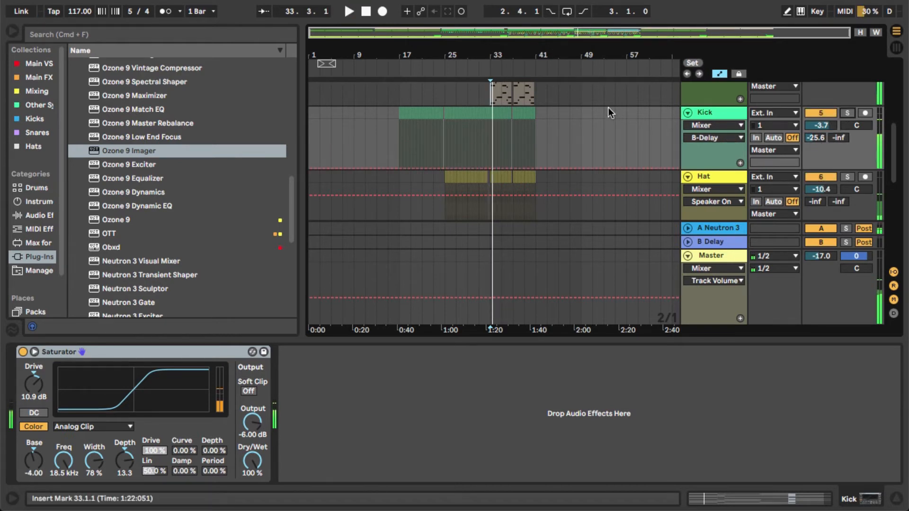
# Step: Play from bar 25, raise the Hat track's volume to -8.5 dB and set its send to return A to -17.8 dB
pyautogui.scroll(-2, 581, 185)
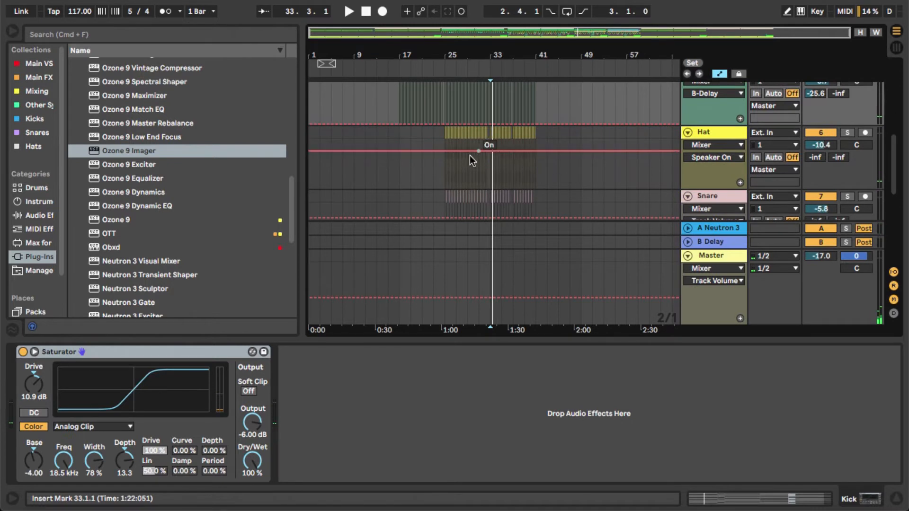
pyautogui.click(444, 138)
pyautogui.press('space')
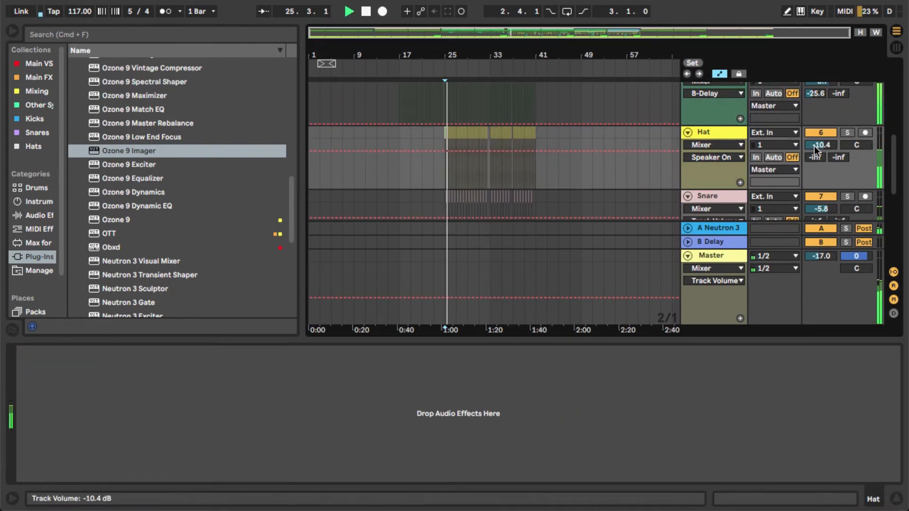
pyautogui.moveTo(820, 145); pyautogui.dragTo(815, 156)
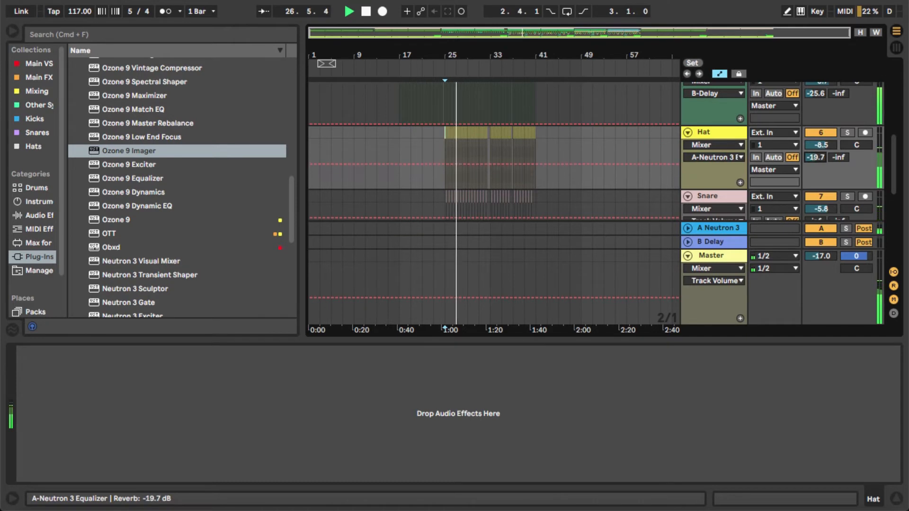
# Step: Remove the Reverb from the Snare track and set its send to return A to -2.8 dB
pyautogui.scroll(-3, 609, 152)
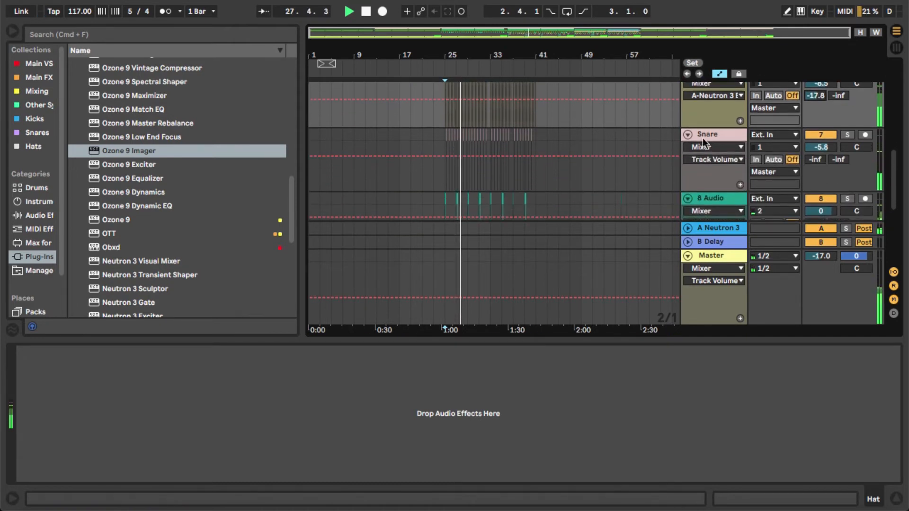
pyautogui.click(703, 135)
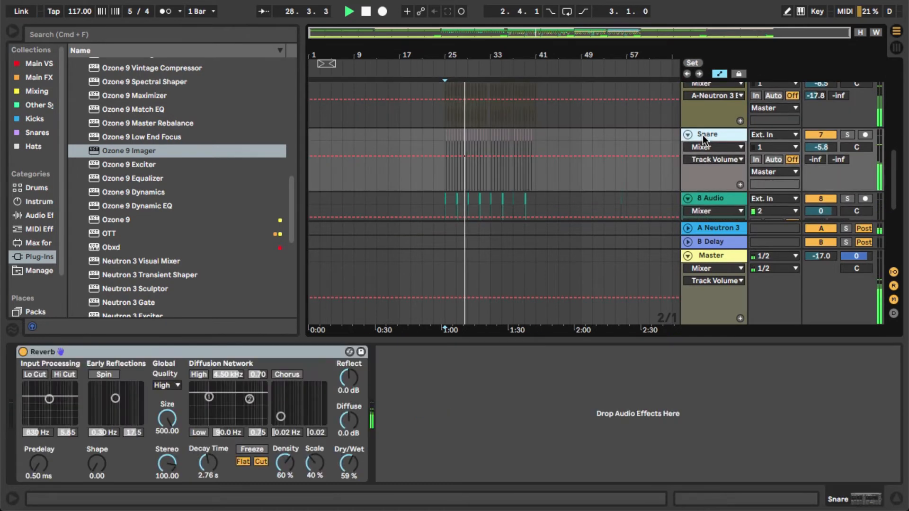
pyautogui.click(209, 351)
pyautogui.press('Delete')
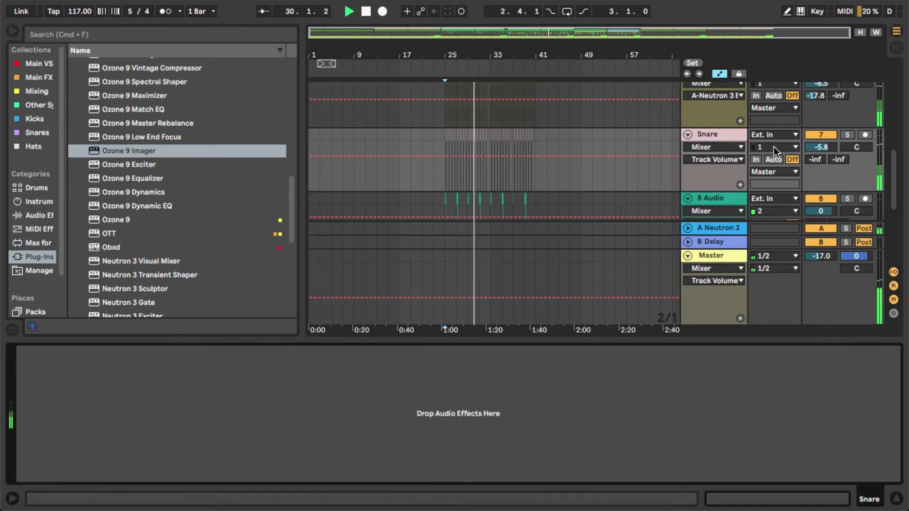
pyautogui.moveTo(815, 160)
pyautogui.mouseDown()
pyautogui.moveTo(816, 148)
pyautogui.moveTo(815, 159)
pyautogui.mouseUp()
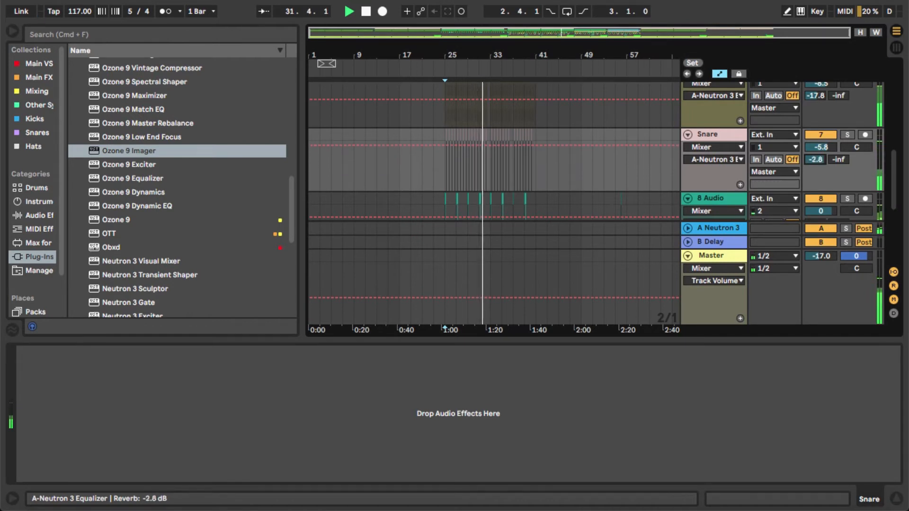
pyautogui.click(737, 136)
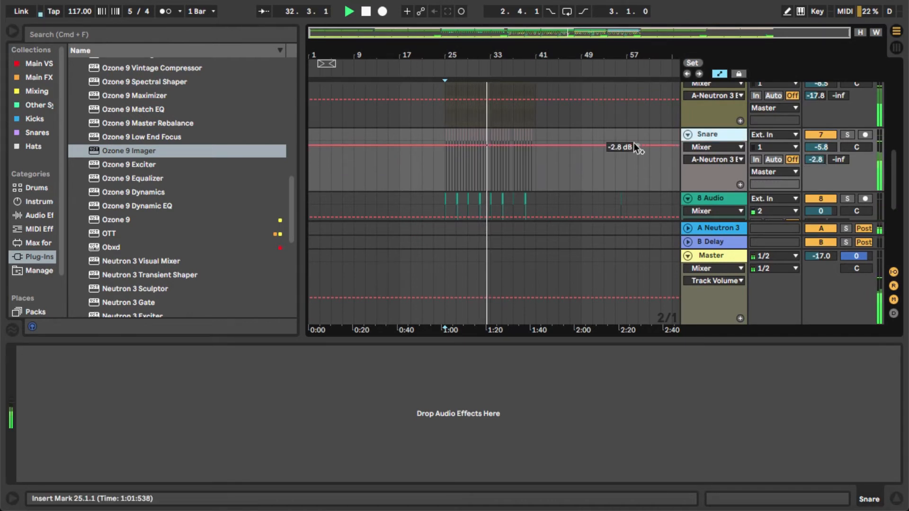
# Step: Audition track 8 and change band 1 of its EQ Eight to a low-cut filter at 147 Hz
pyautogui.scroll(-4, 633, 143)
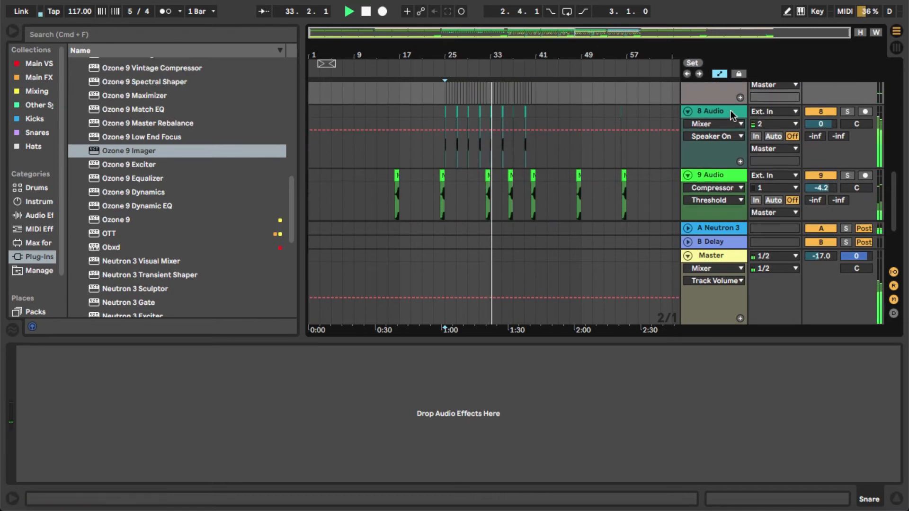
pyautogui.click(730, 112)
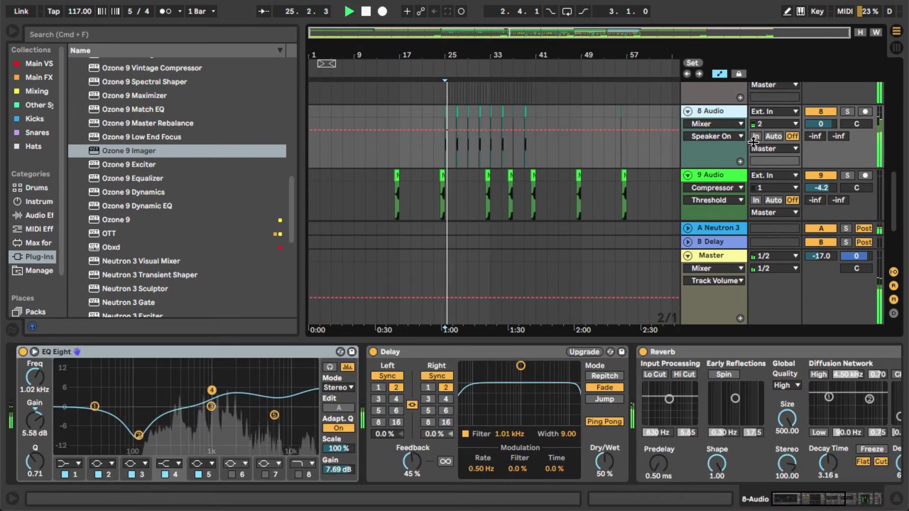
pyautogui.press('space')
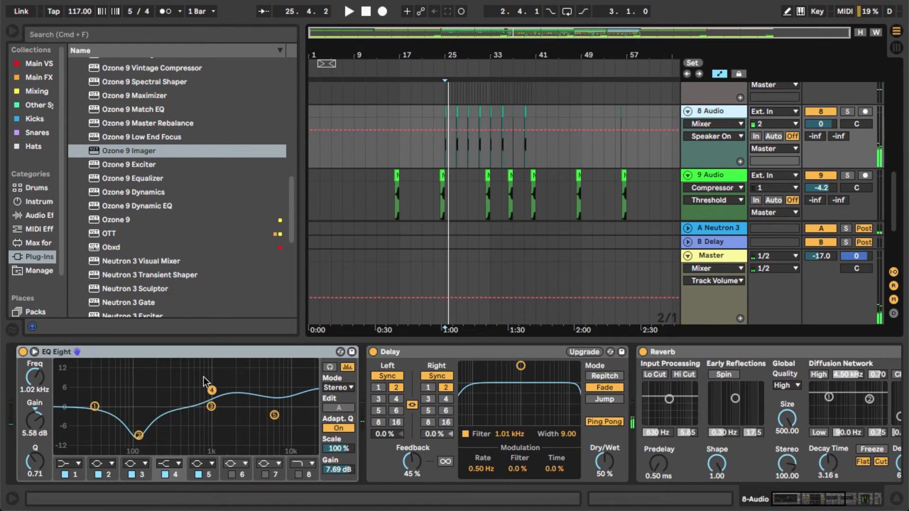
pyautogui.press('space')
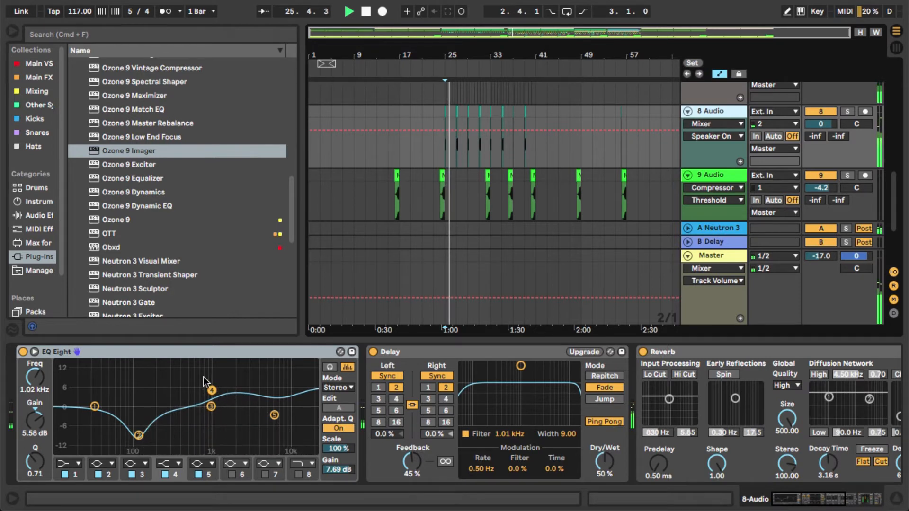
pyautogui.press('space')
pyautogui.click(77, 465)
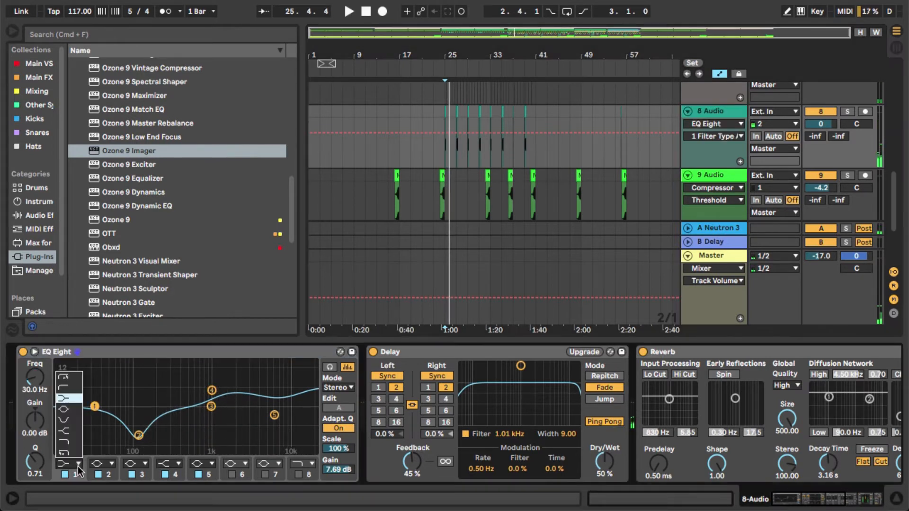
pyautogui.click(67, 382)
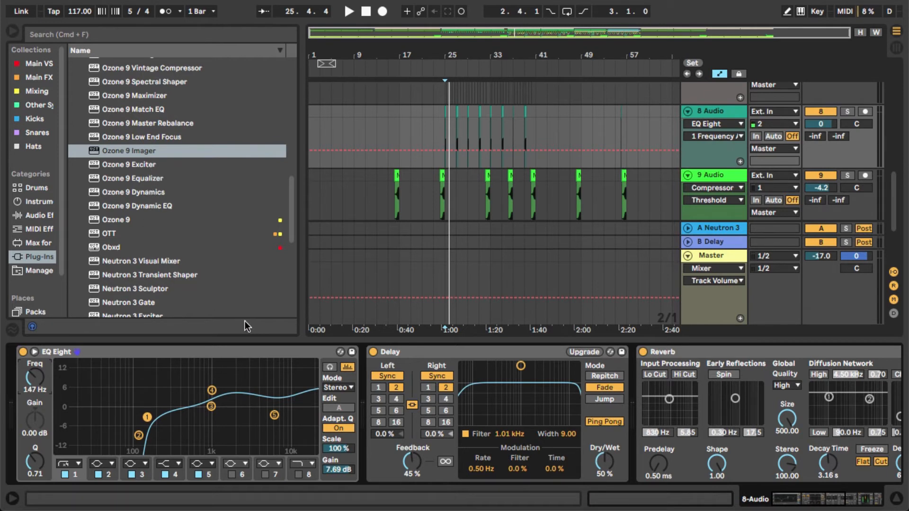
# Step: Remove the Reverb sitting between the Delay and Compressor on track 8
pyautogui.hscroll(5, 317, 410)
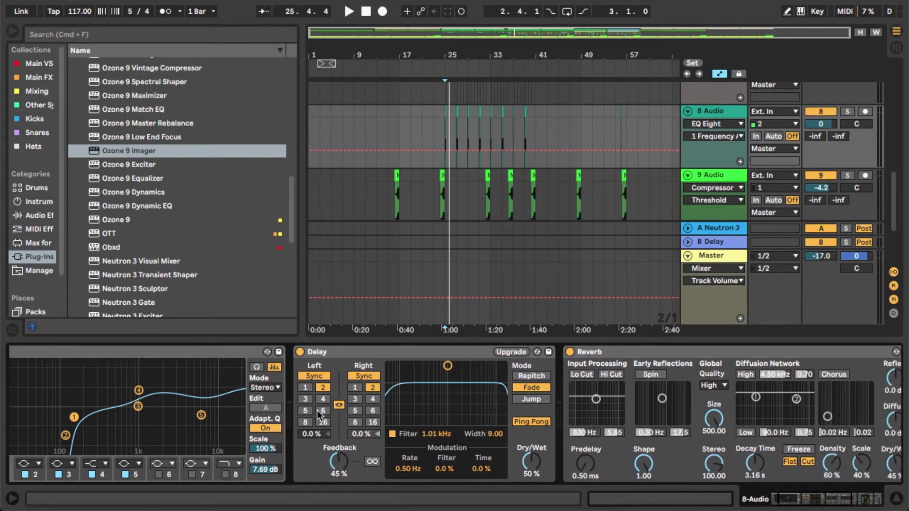
pyautogui.hscroll(3, 363, 394)
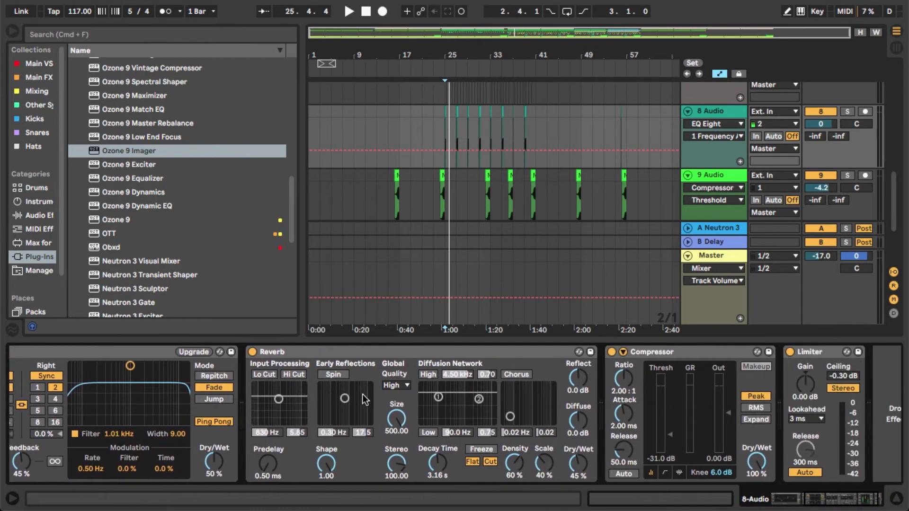
pyautogui.click(308, 352)
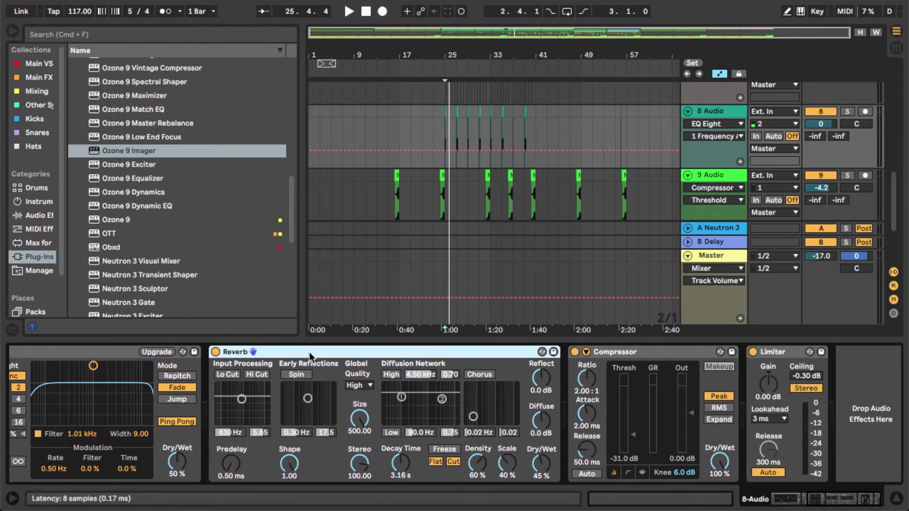
pyautogui.press('Delete')
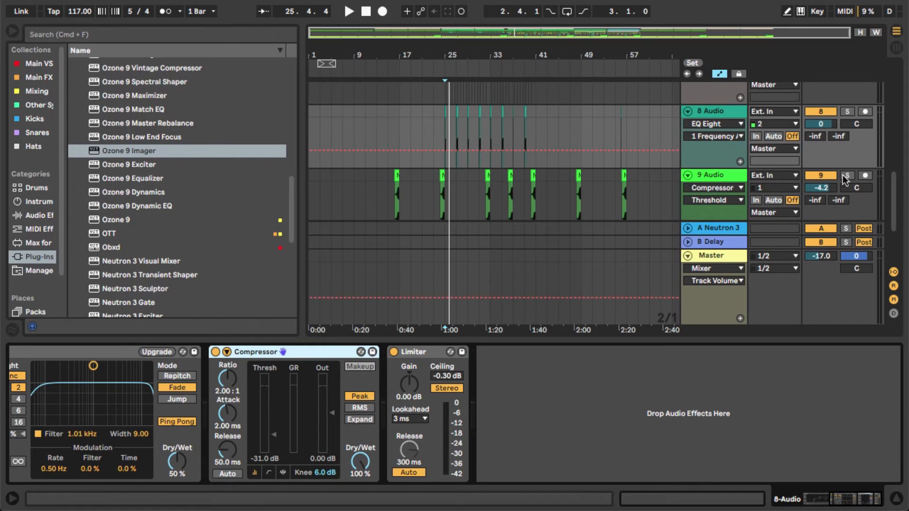
# Step: Set track 8's send to return A to -2.8 dB during playback from bar 25
pyautogui.press('space')
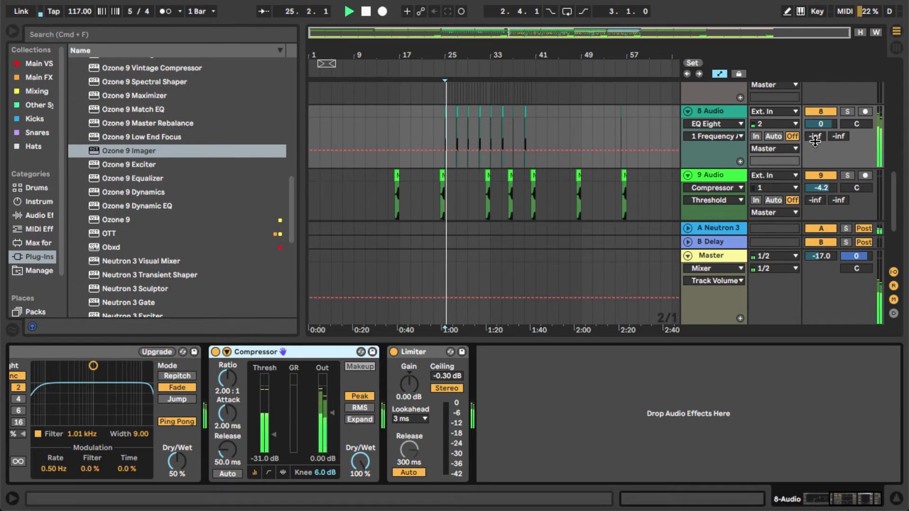
pyautogui.moveTo(815, 137); pyautogui.dragTo(816, 111)
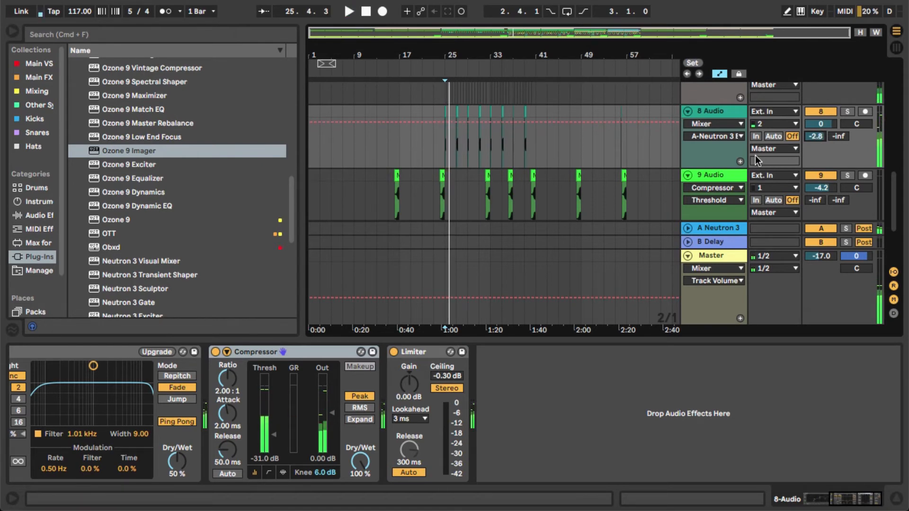
pyautogui.hscroll(-5, 450, 378)
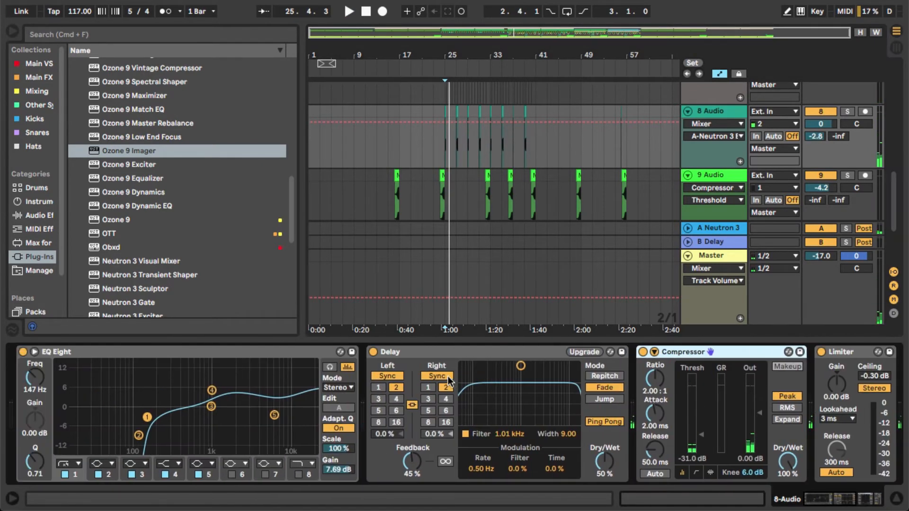
# Step: Set the sidechain input of track 8's Compressor to take the Kick signal Pre FX
pyautogui.hscroll(5, 484, 357)
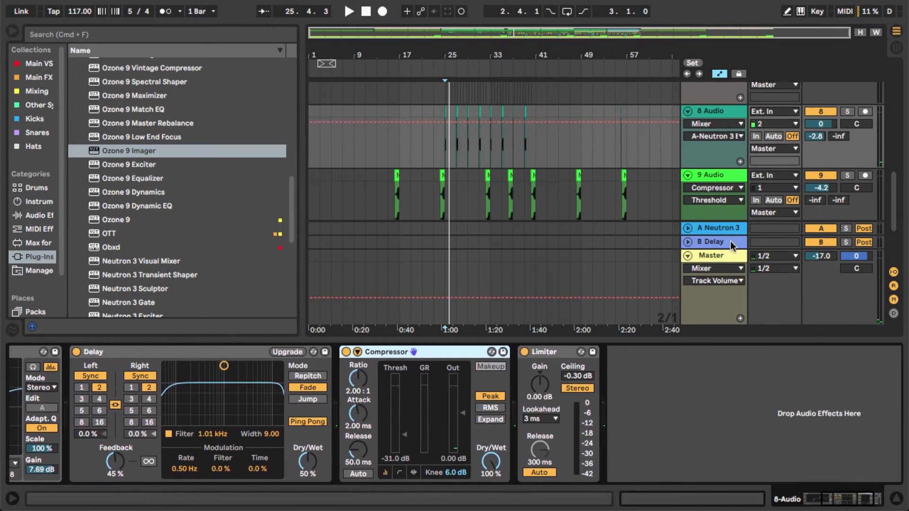
pyautogui.hscroll(-5, 383, 417)
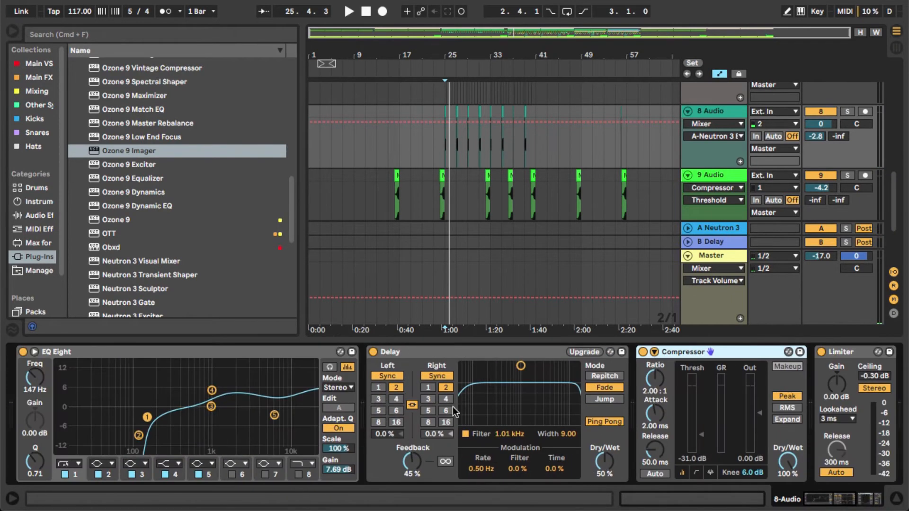
pyautogui.click(654, 351)
pyautogui.click(675, 401)
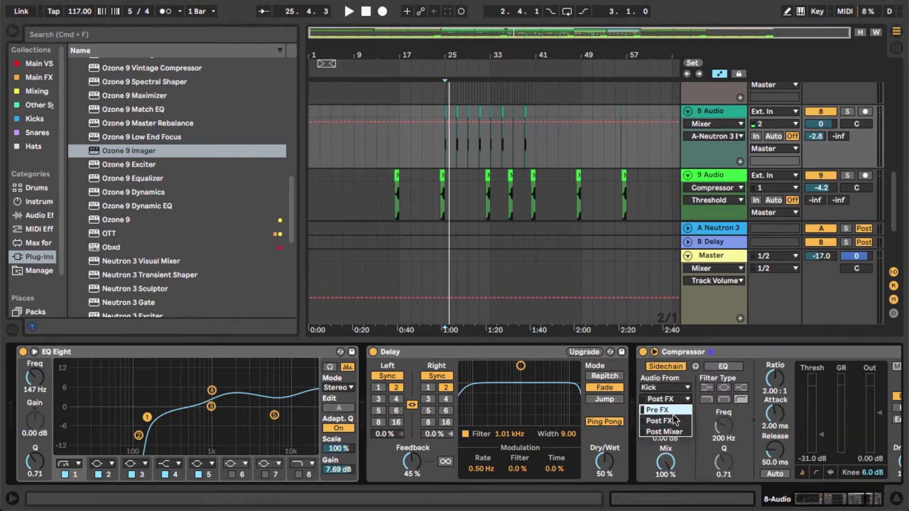
pyautogui.click(669, 414)
# Step: Remove the Limiter from the end of track 8's device chain and play back from bar 25
pyautogui.hscroll(5, 589, 415)
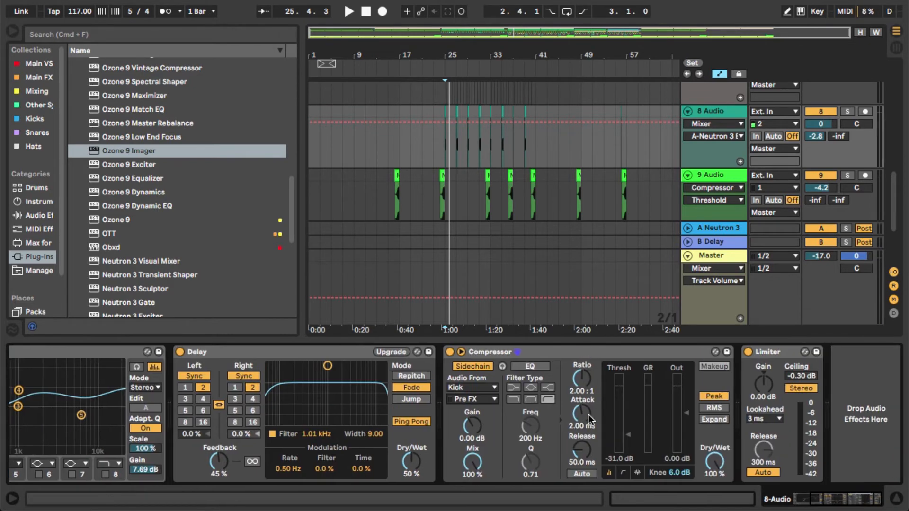
pyautogui.click(790, 353)
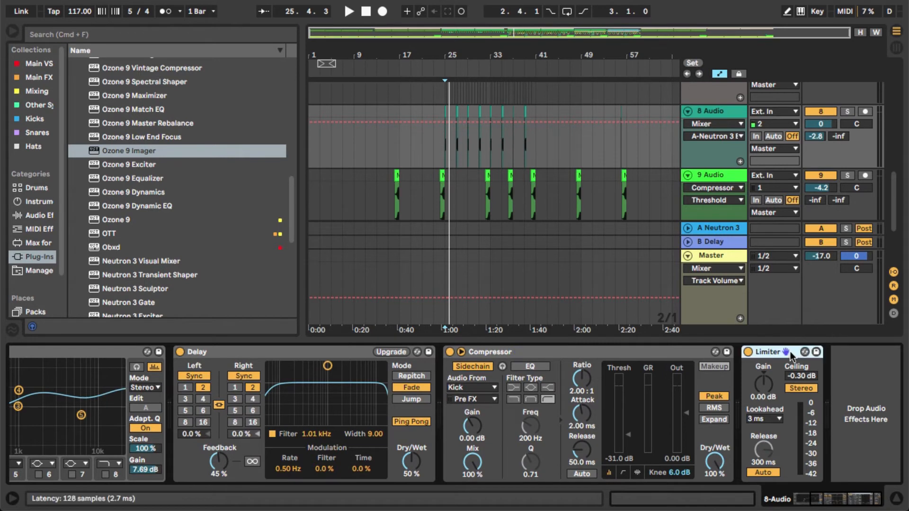
pyautogui.press('Delete')
pyautogui.press('space')
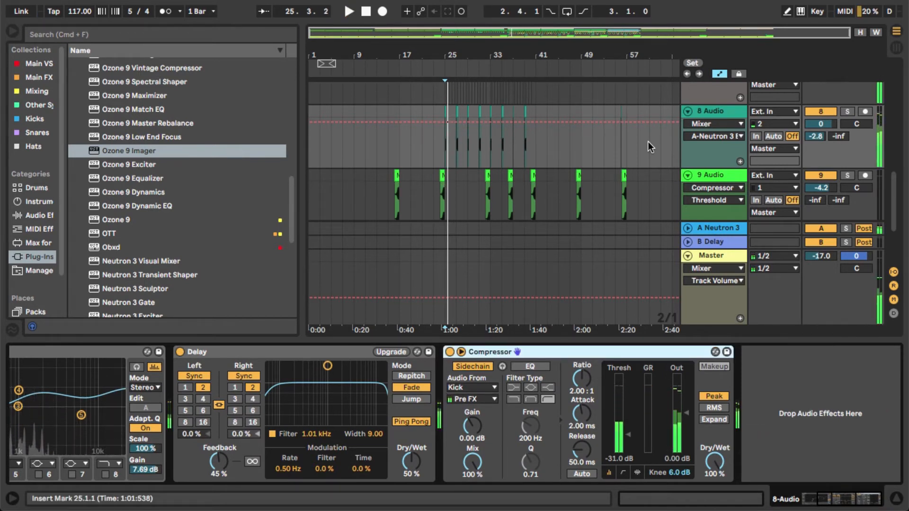
# Step: Open track 9's device chain and audition its first clip around bars 16 to 17
pyautogui.scroll(-3, 648, 141)
pyautogui.click(723, 96)
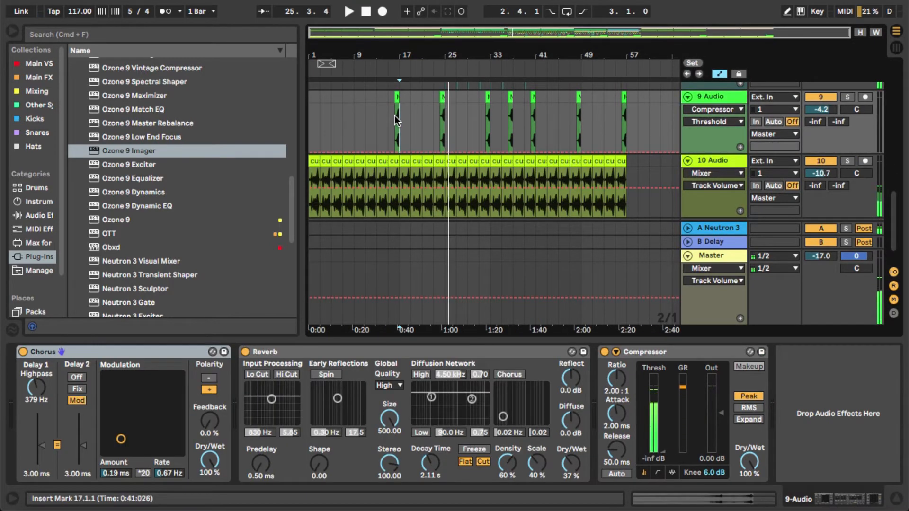
pyautogui.click(396, 97)
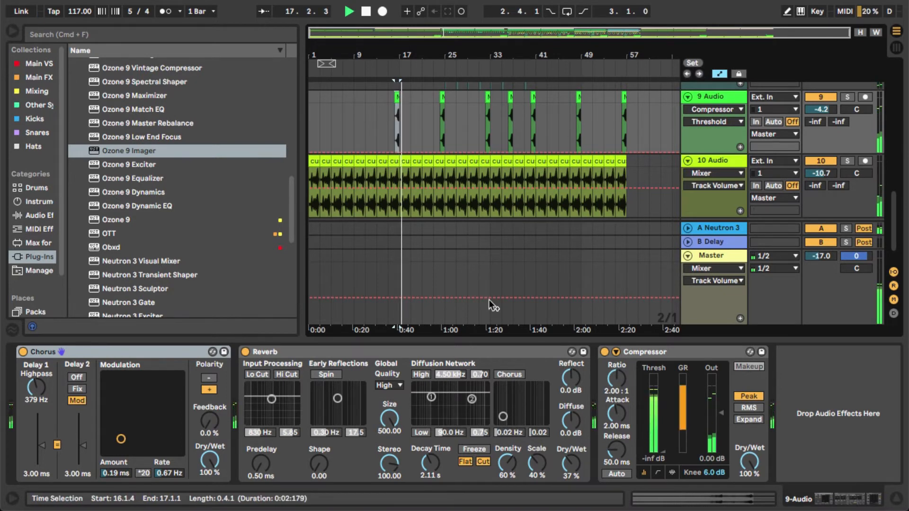
pyautogui.press('space')
# Step: Remove the Reverb from track 9 and set its send to return A to -13.4 dB during playback
pyautogui.click(456, 351)
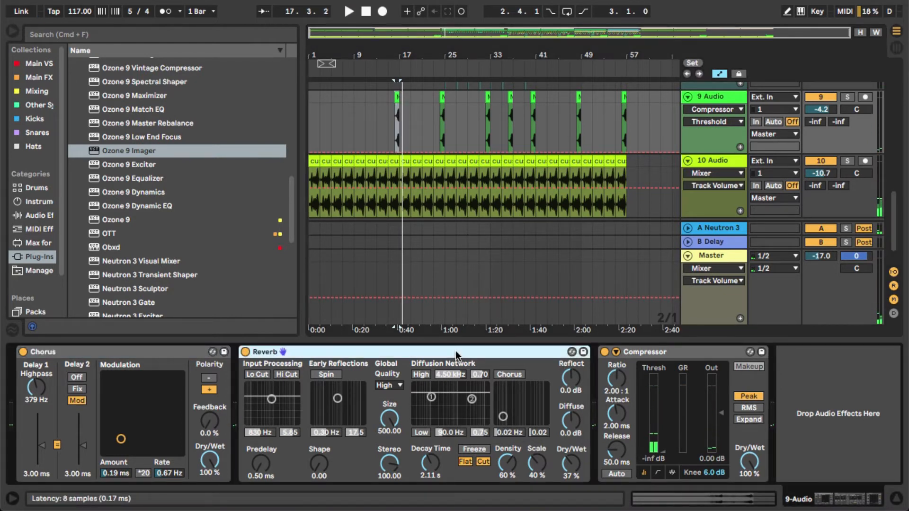
pyautogui.press('Delete')
pyautogui.press('space')
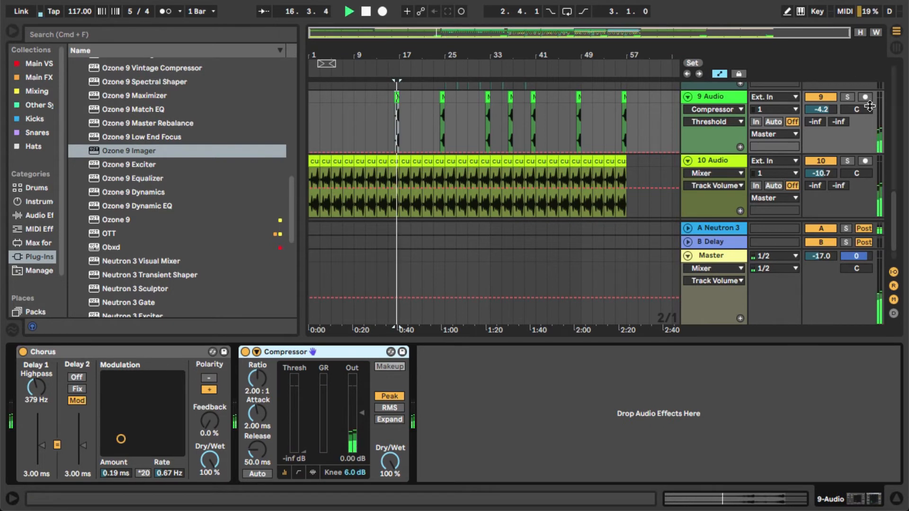
pyautogui.moveTo(815, 122)
pyautogui.mouseDown()
pyautogui.moveTo(815, 78)
pyautogui.moveTo(818, 126)
pyautogui.mouseUp()
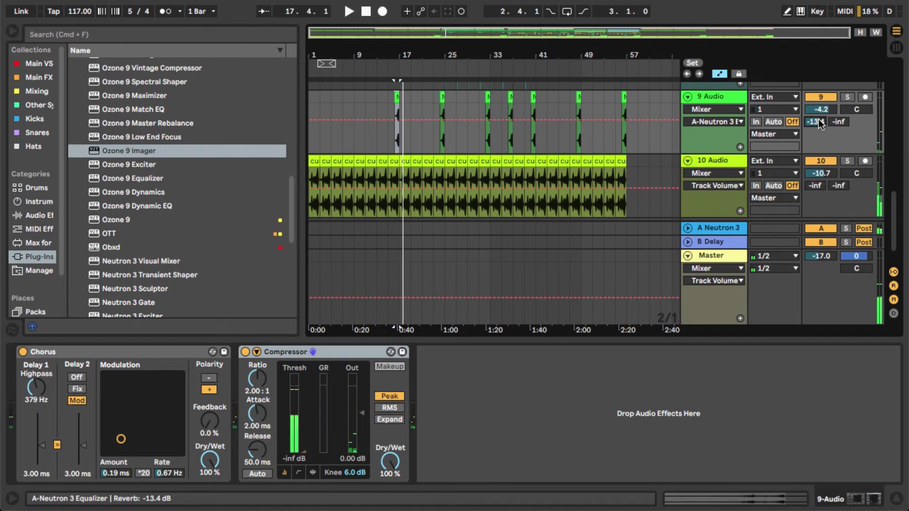
# Step: Insert an EQ Eight from the Main FX collection between the Chorus and Compressor on track 9
pyautogui.click(39, 77)
pyautogui.scroll(-5, 190, 213)
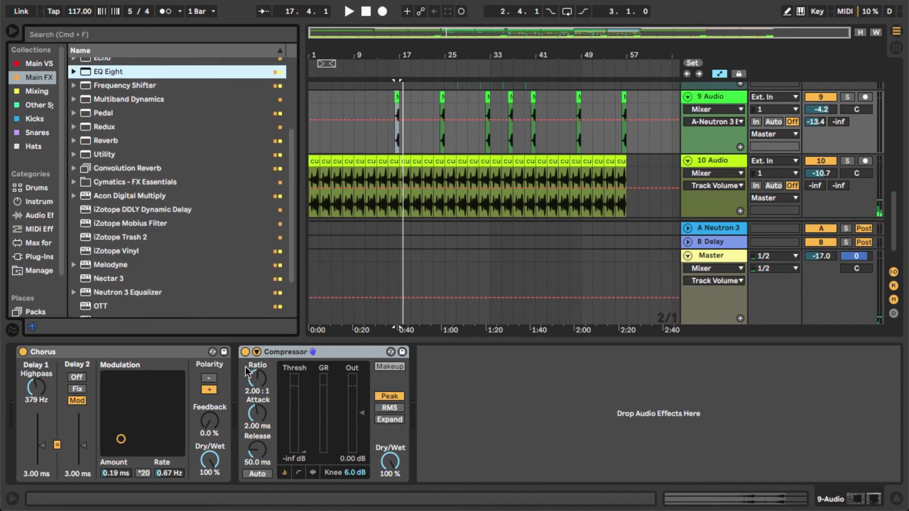
pyautogui.scroll(5, 184, 224)
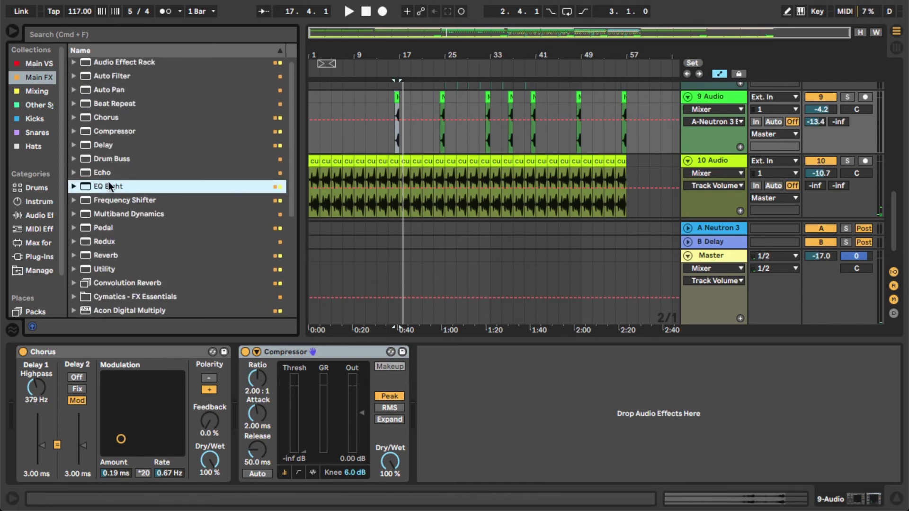
pyautogui.moveTo(108, 186); pyautogui.dragTo(246, 409)
# Step: Change band 1 of track 9's EQ Eight to a low-cut filter at 147 Hz during playback
pyautogui.press('space')
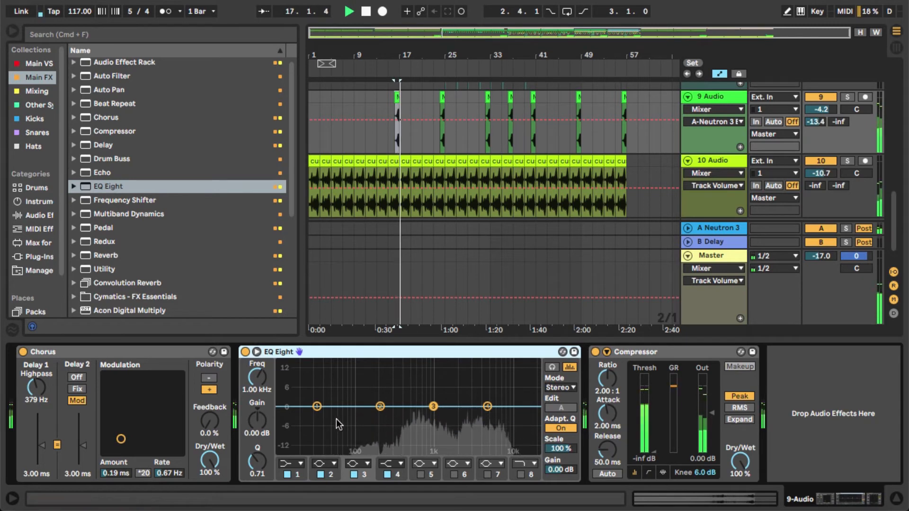
pyautogui.click(299, 467)
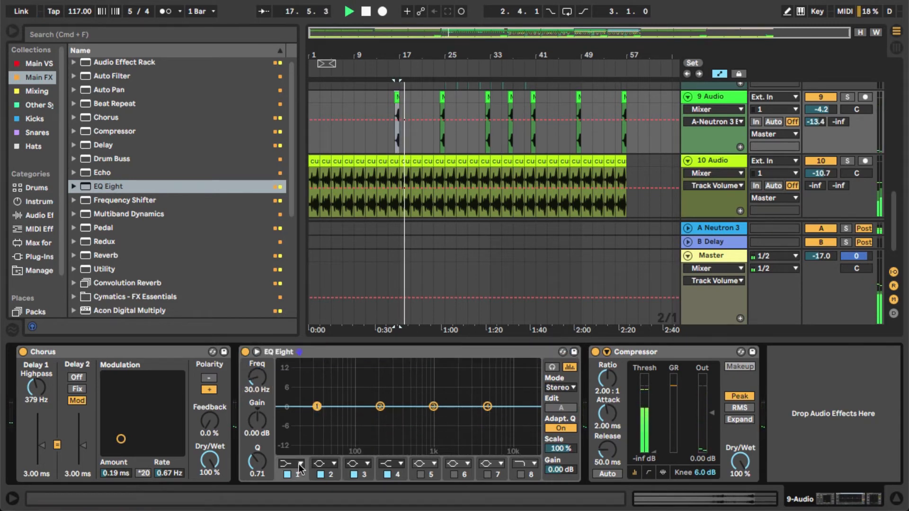
pyautogui.click(291, 377)
pyautogui.moveTo(257, 377); pyautogui.dragTo(257, 356)
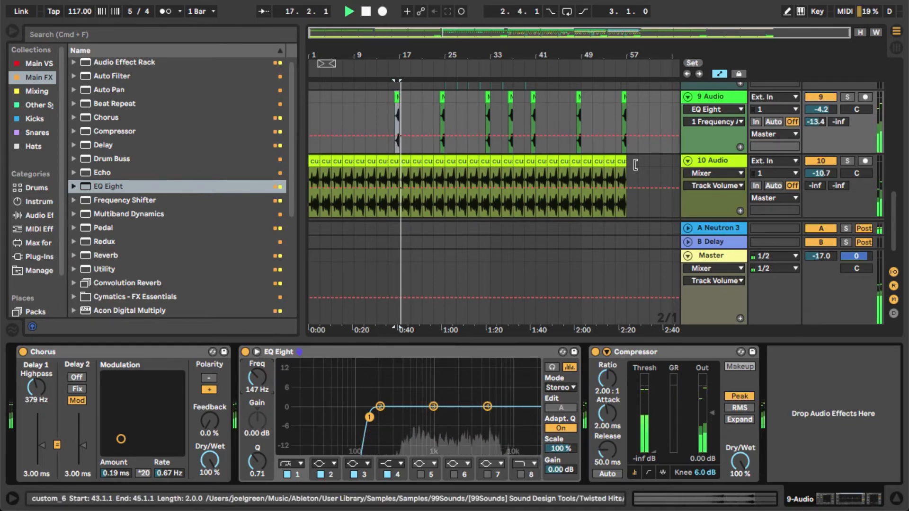
# Step: Solo track 10 and insert an EQ Eight before its Delay
pyautogui.click(712, 161)
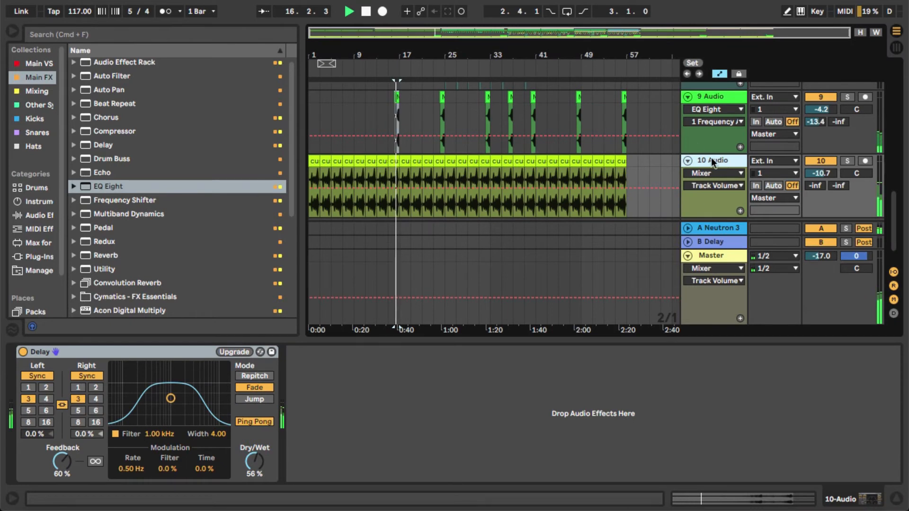
pyautogui.click(847, 161)
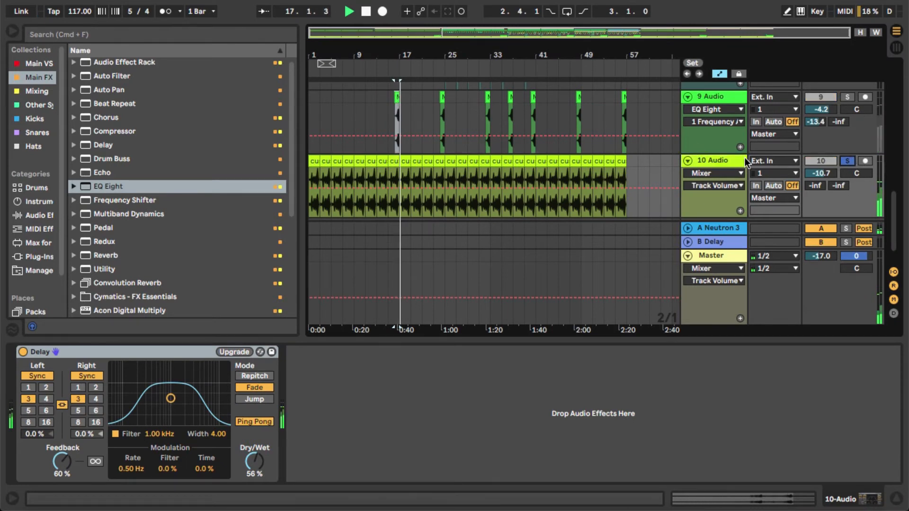
pyautogui.scroll(-2, 710, 152)
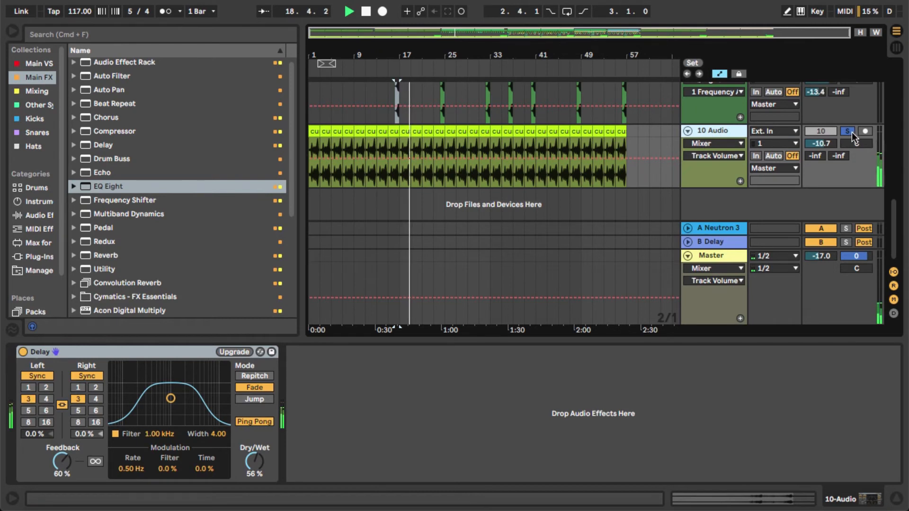
pyautogui.moveTo(94, 187); pyautogui.dragTo(155, 417)
# Step: Change band 1 of track 10's EQ Eight to a low-cut filter at 156 Hz
pyautogui.click(68, 463)
pyautogui.click(65, 378)
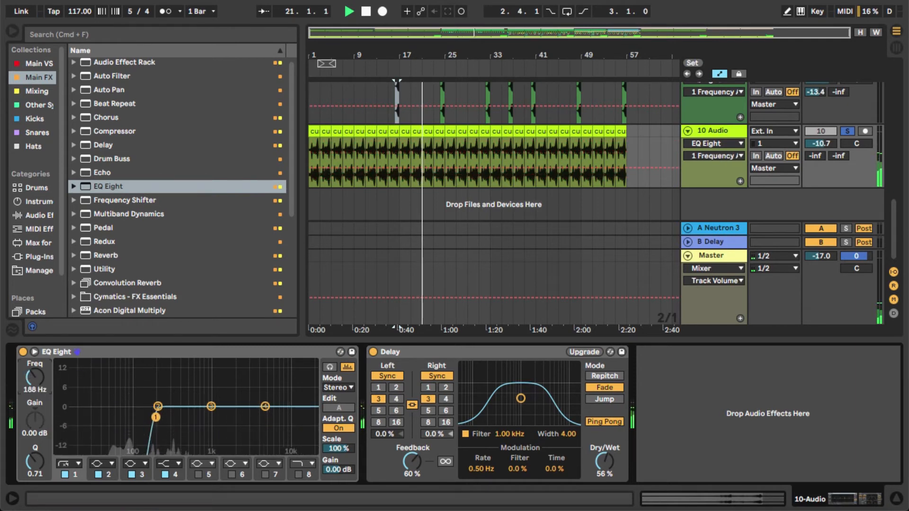
pyautogui.moveTo(37, 382); pyautogui.dragTo(38, 385)
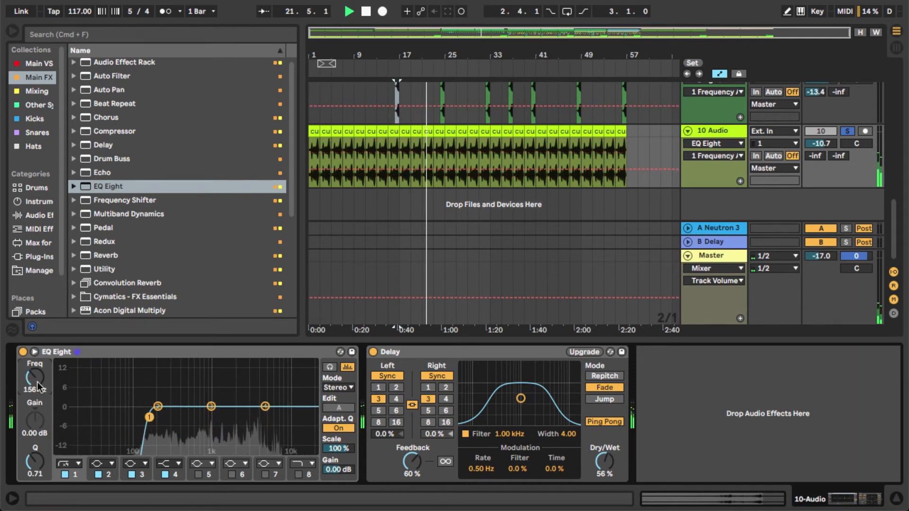
# Step: Unsolo track 10 and play the full mix from bar 1
pyautogui.press('space')
pyautogui.press('space')
pyautogui.click(848, 131)
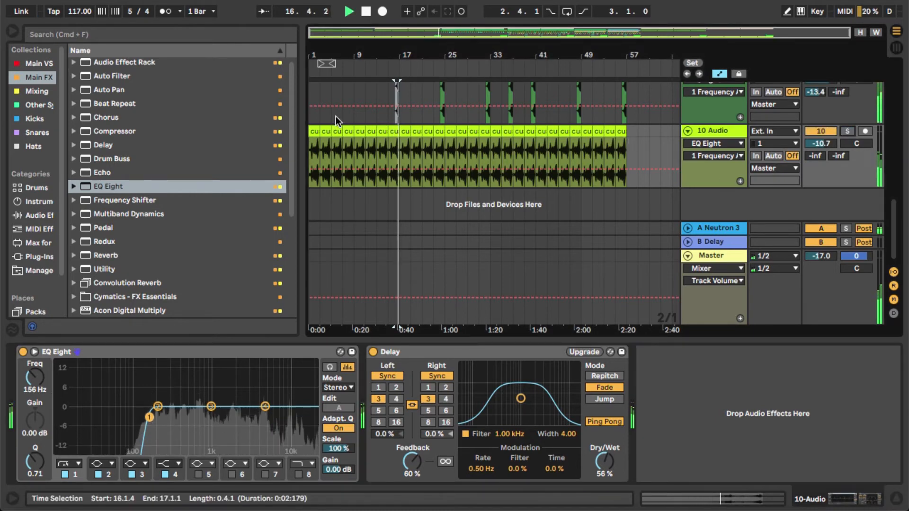
pyautogui.click(311, 89)
pyautogui.press('space')
pyautogui.press('space')
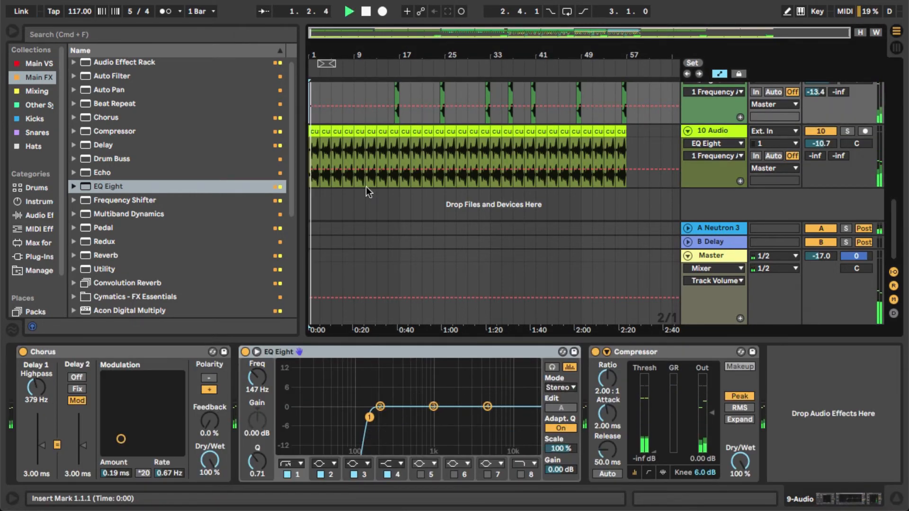
# Step: Stop playback, look over the arrangement's tracks, and inspect the device chains of return A, return B and the Master
pyautogui.scroll(5, 380, 169)
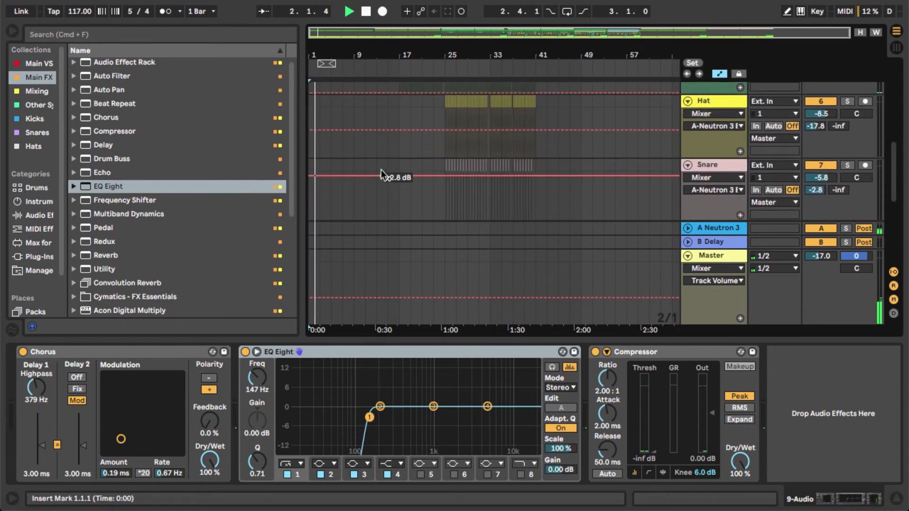
pyautogui.scroll(5, 380, 171)
pyautogui.press('space')
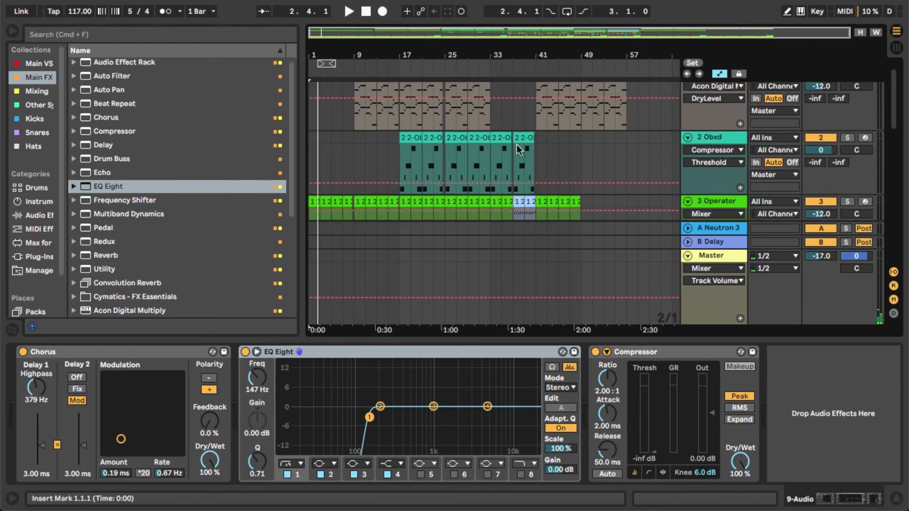
pyautogui.scroll(-5, 516, 144)
pyautogui.scroll(2, 517, 144)
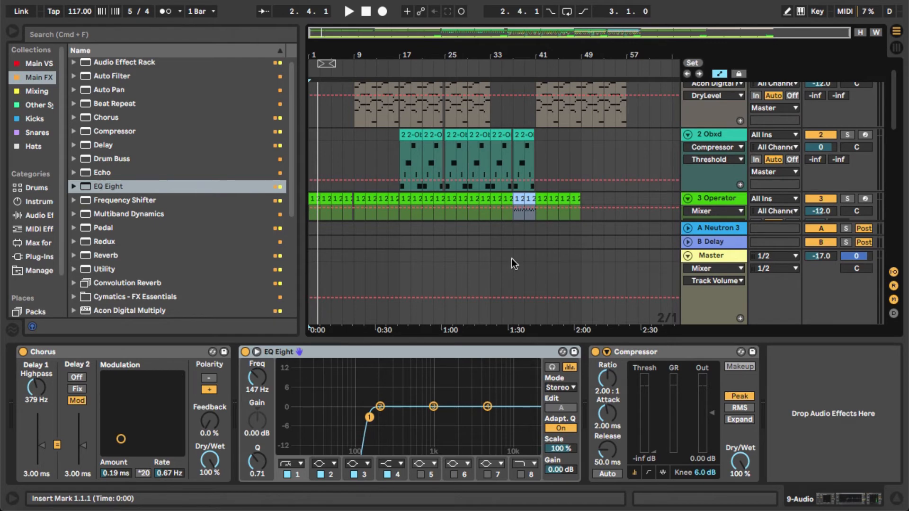
pyautogui.scroll(-10, 472, 176)
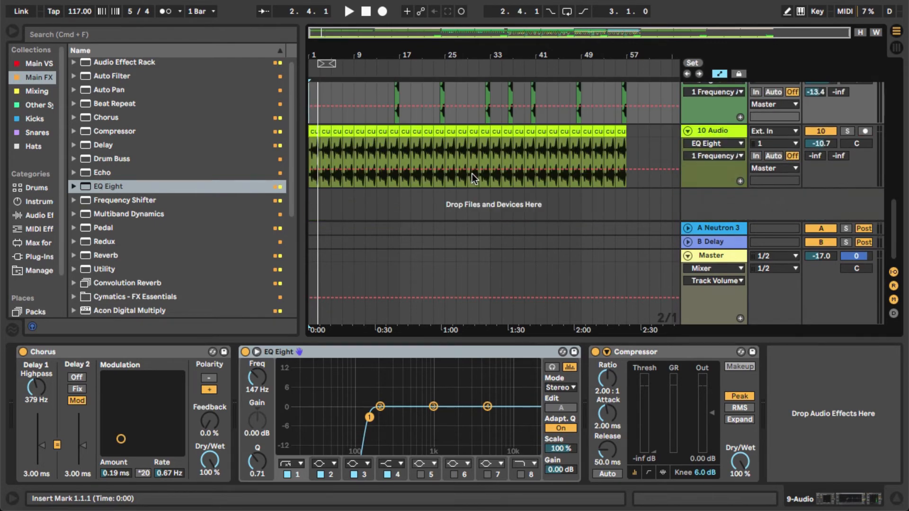
pyautogui.click(726, 229)
pyautogui.click(724, 242)
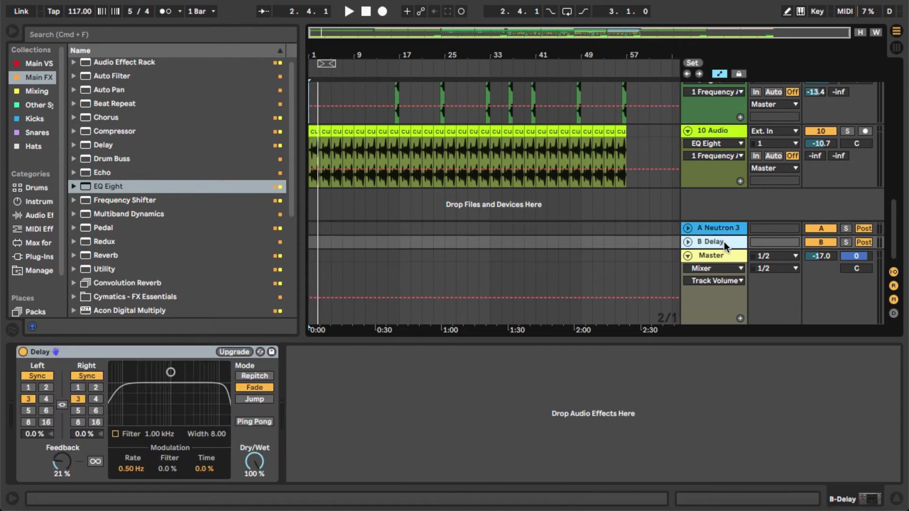
pyautogui.click(718, 257)
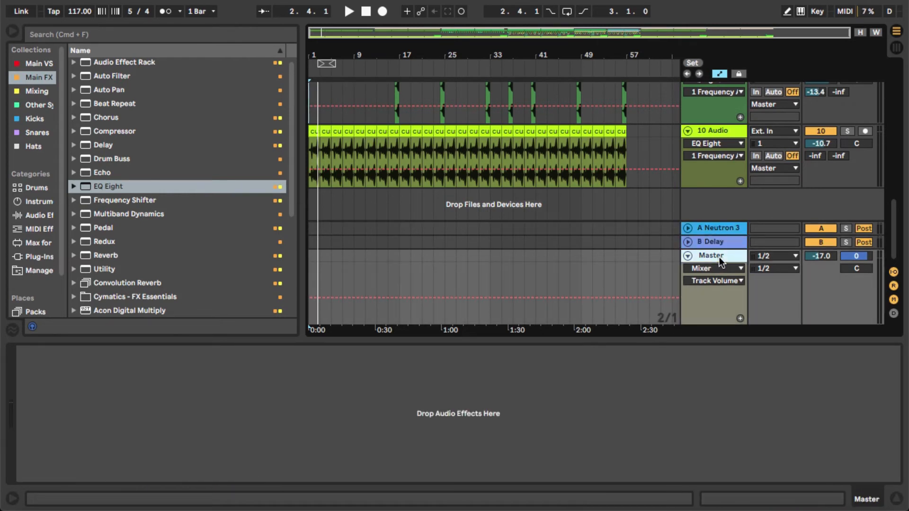